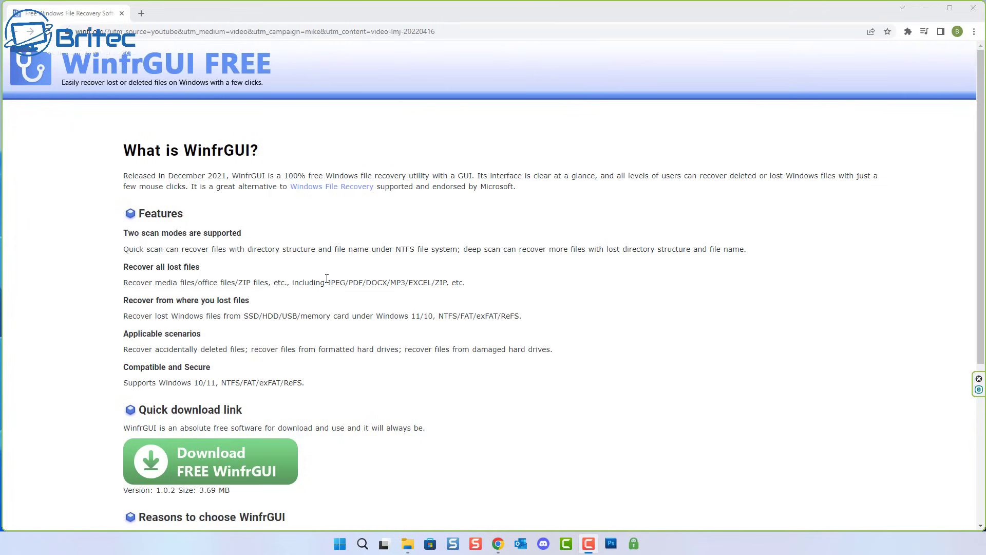
# - Review the recoverable file types, storage devices, Windows versions and file systems listed in the WinfrGUI features
pyautogui.moveTo(323, 280); pyautogui.dragTo(469, 282)
pyautogui.click(422, 313)
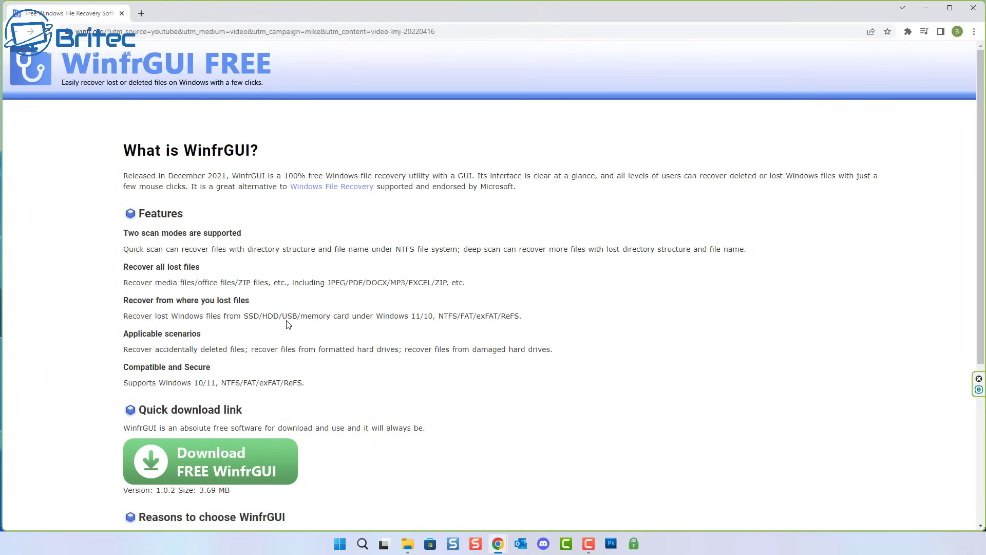
pyautogui.moveTo(245, 317)
pyautogui.mouseDown()
pyautogui.moveTo(331, 317)
pyautogui.moveTo(229, 319)
pyautogui.mouseUp()
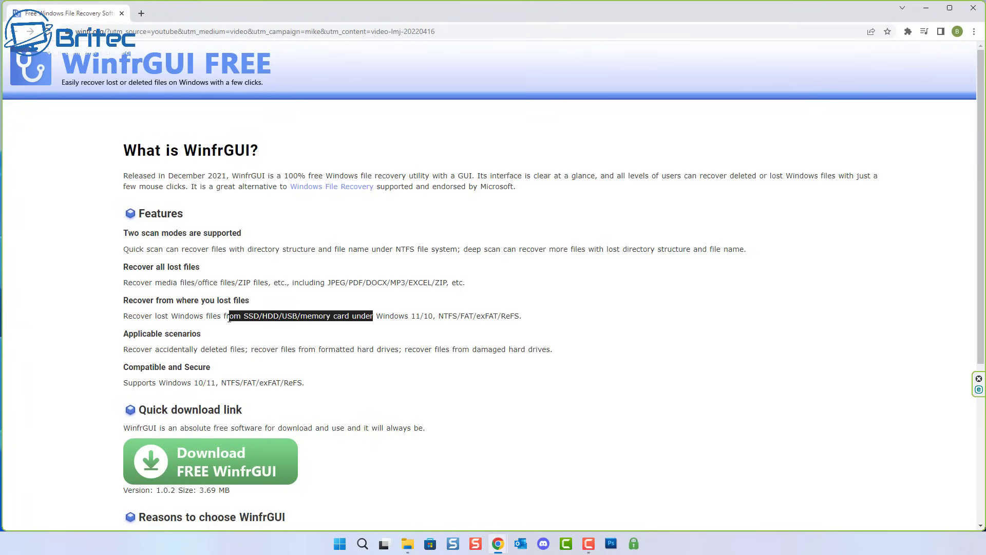
pyautogui.click(354, 368)
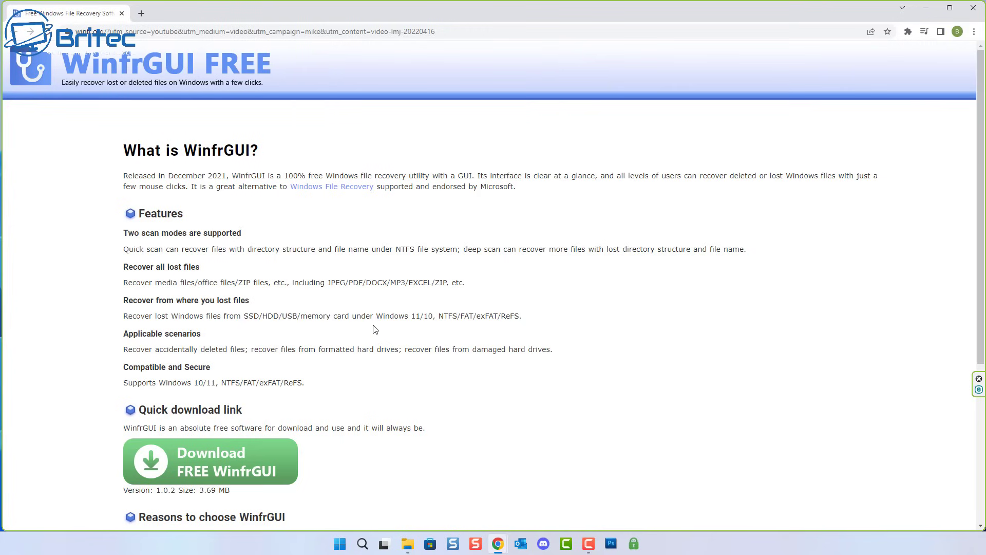
pyautogui.moveTo(376, 317); pyautogui.dragTo(537, 317)
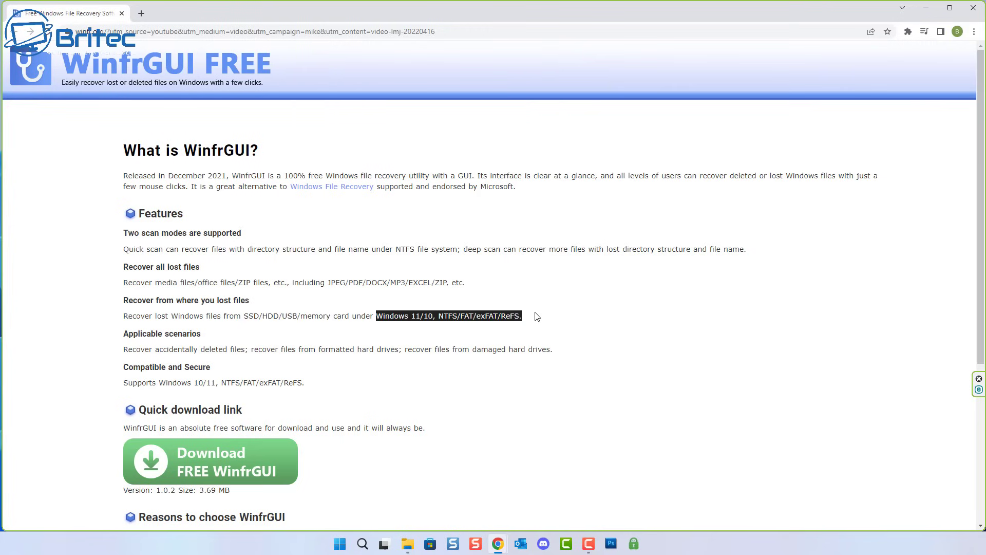
pyautogui.click(452, 365)
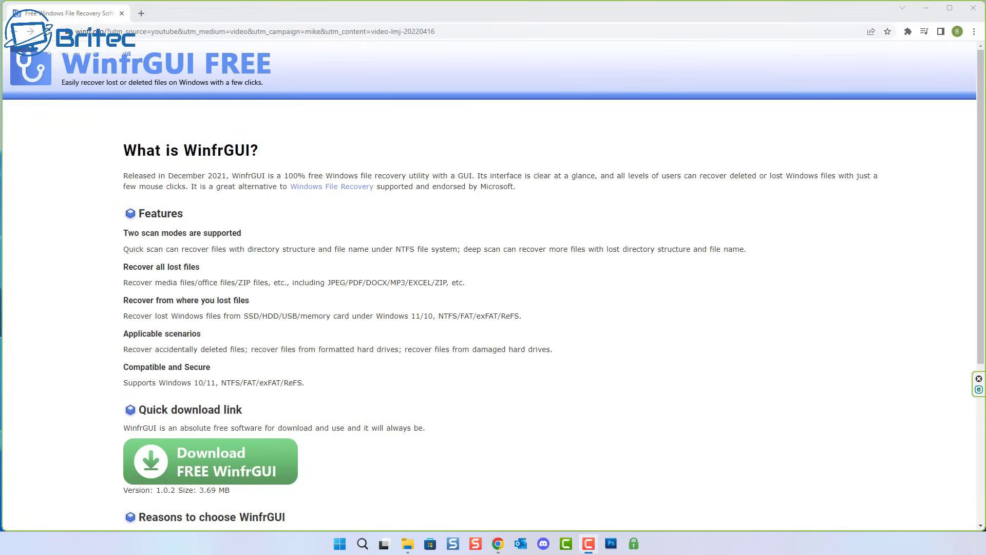
# - Download the free WinfrGUI installer and check the contents of the STORAGE (E:) drive in File Explorer
pyautogui.click(206, 474)
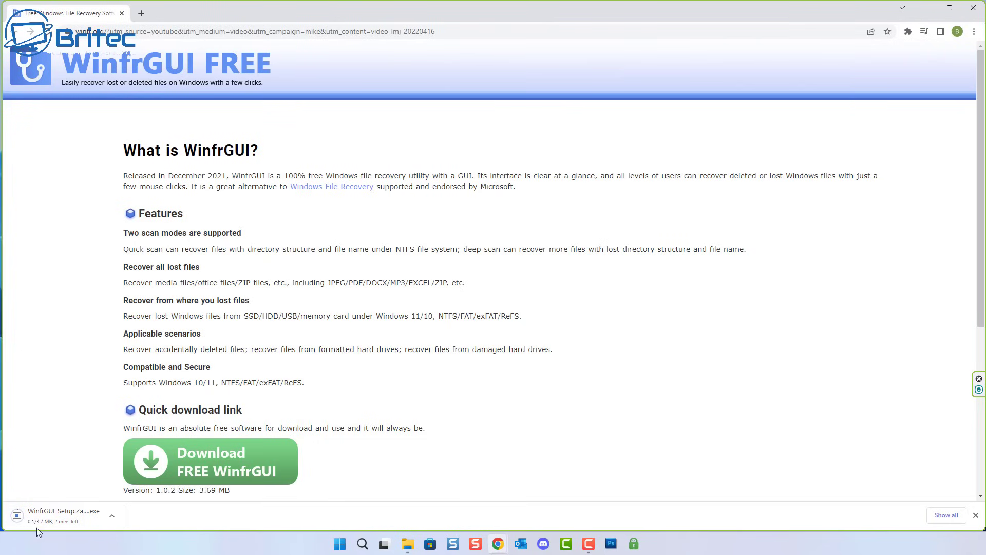
pyautogui.press('super+e')
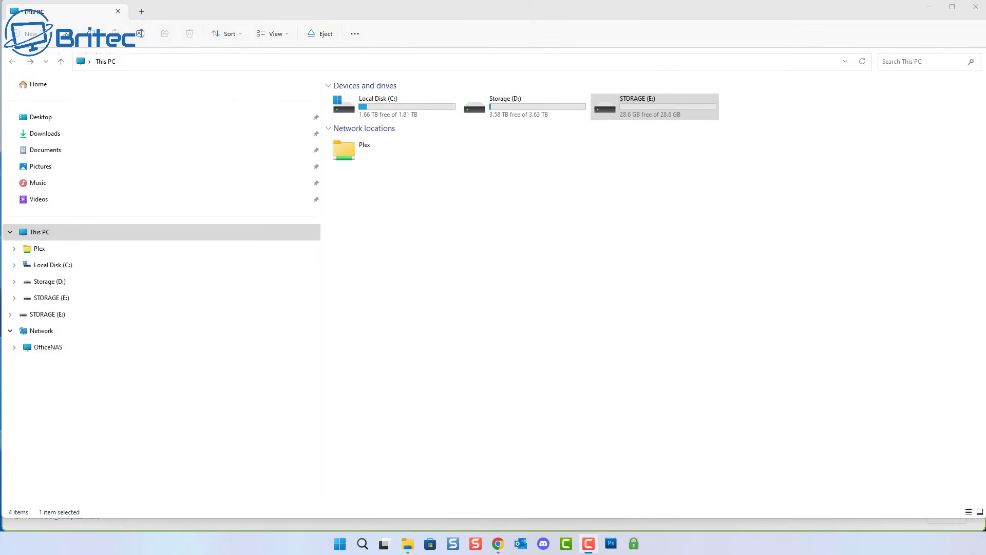
pyautogui.doubleClick(645, 113)
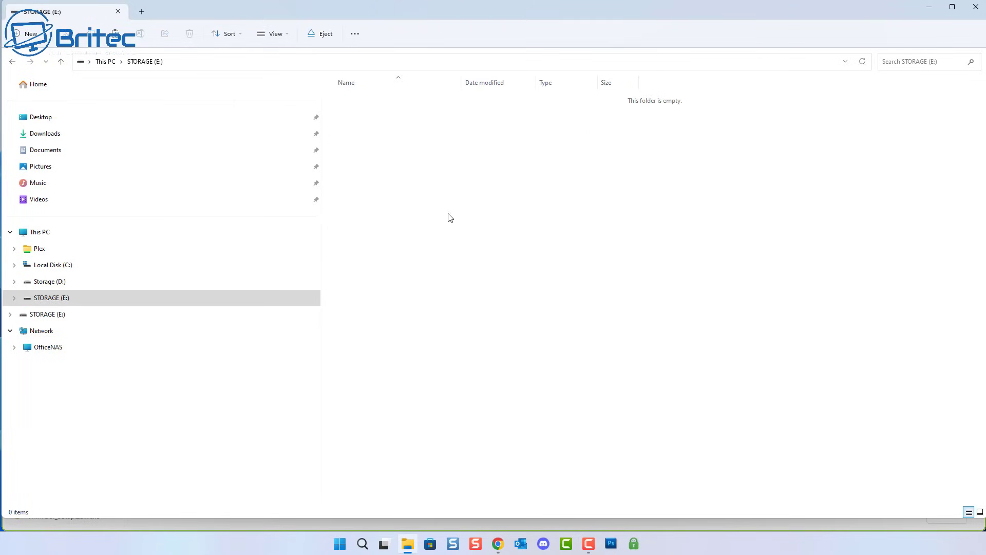
pyautogui.click(10, 63)
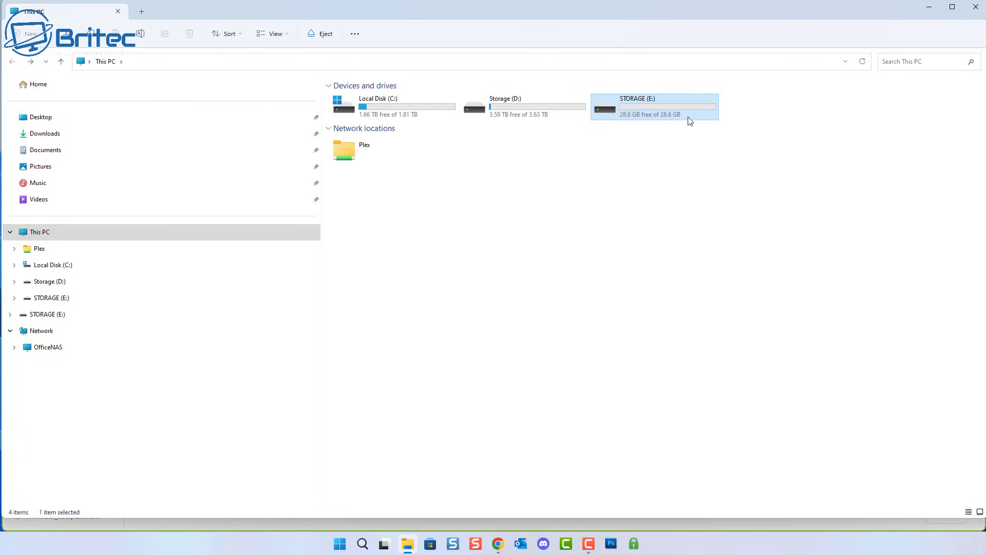
pyautogui.moveTo(686, 111)
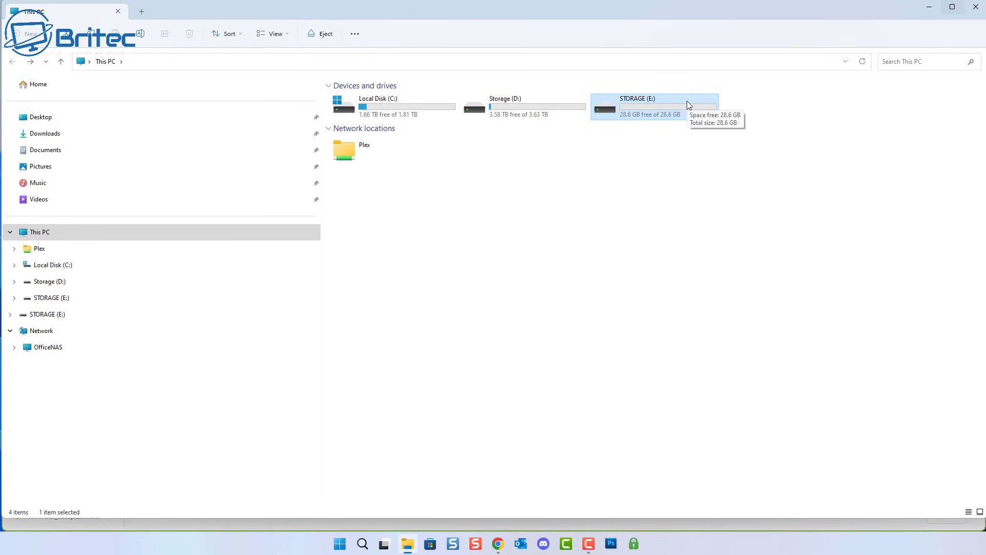
pyautogui.click(976, 7)
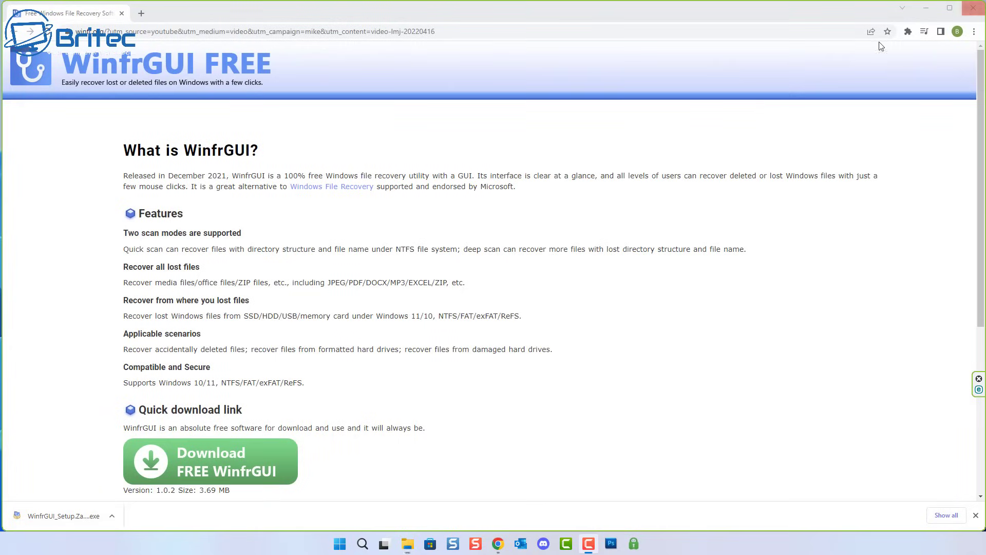
# - Run the downloaded WinfrGUI installer with English as the setup language and proceed through the setup wizard
pyautogui.click(59, 524)
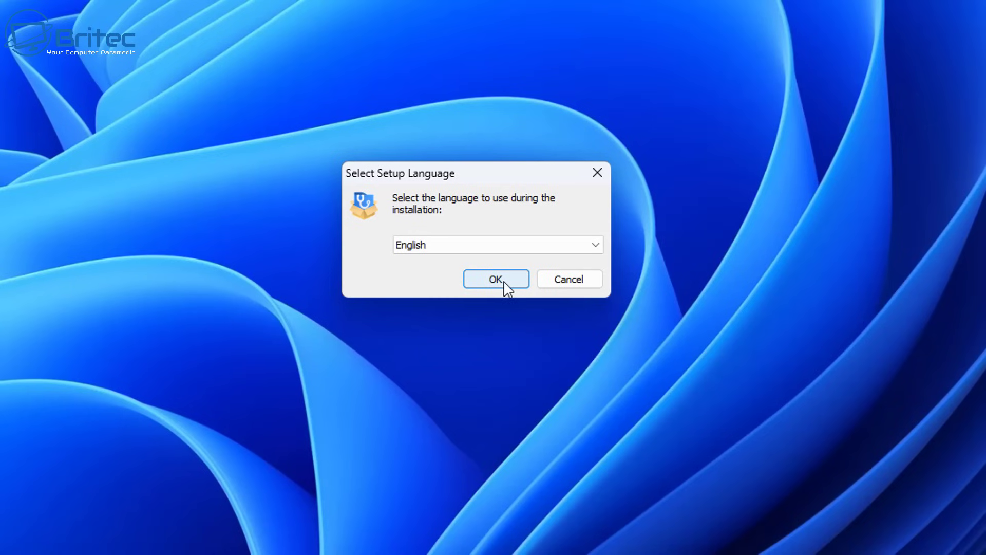
pyautogui.click(504, 282)
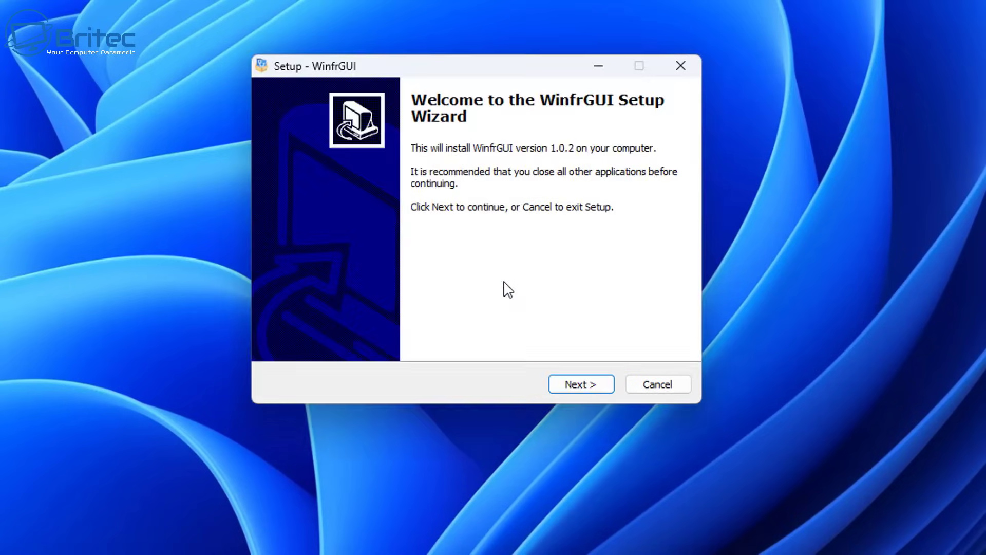
pyautogui.click(591, 386)
pyautogui.click(579, 384)
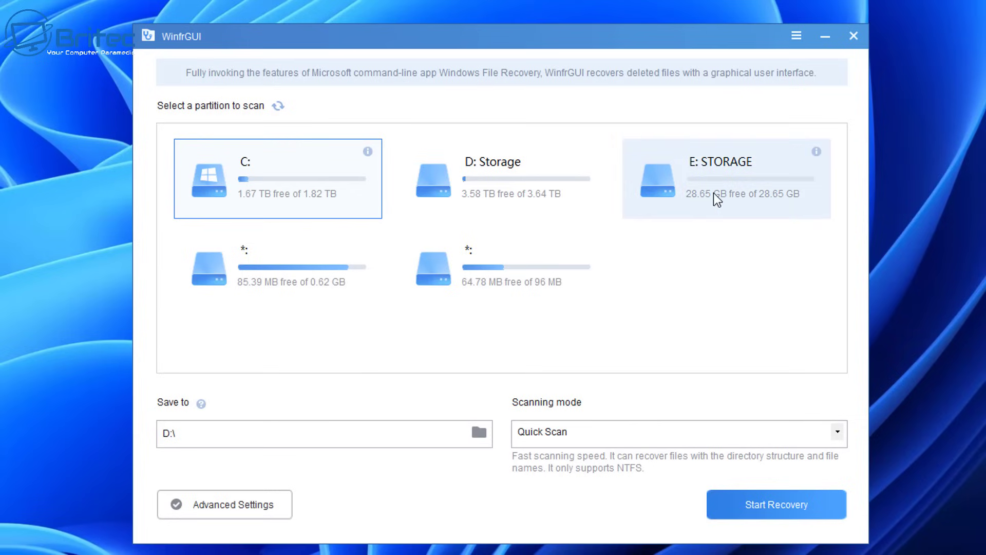
# - Choose the E: STORAGE partition to scan and set the save location to the existing recovered folder on drive D
pyautogui.click(692, 182)
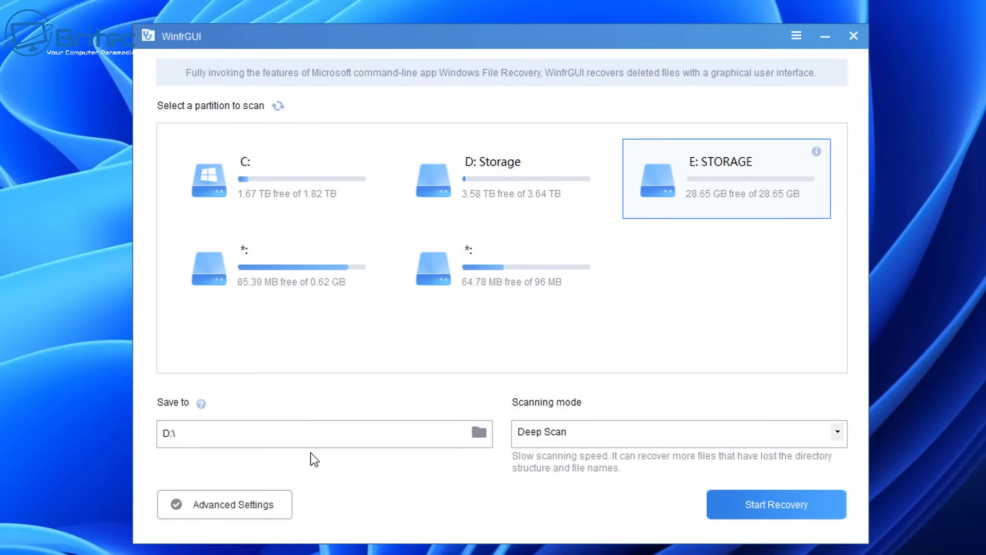
pyautogui.click(221, 433)
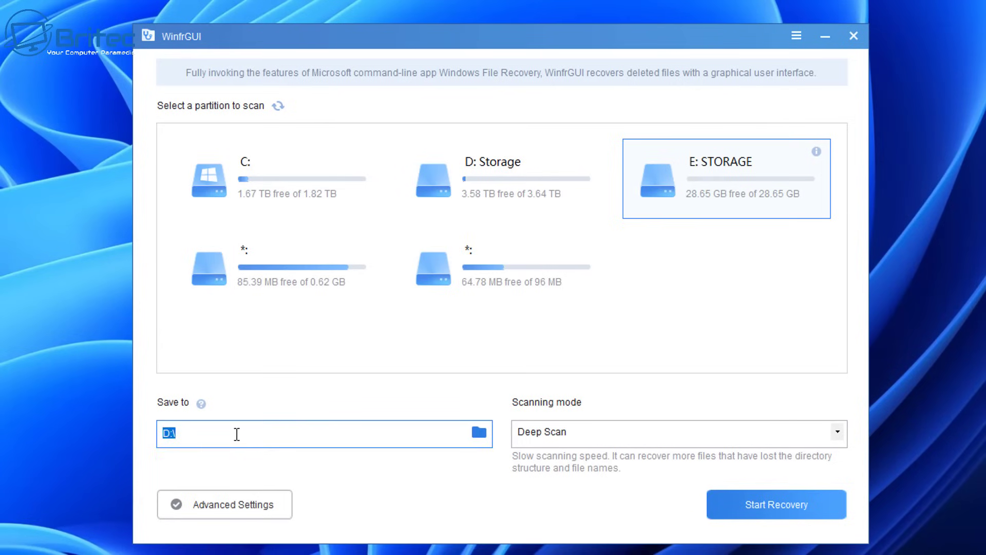
pyautogui.click(215, 434)
pyautogui.click(479, 433)
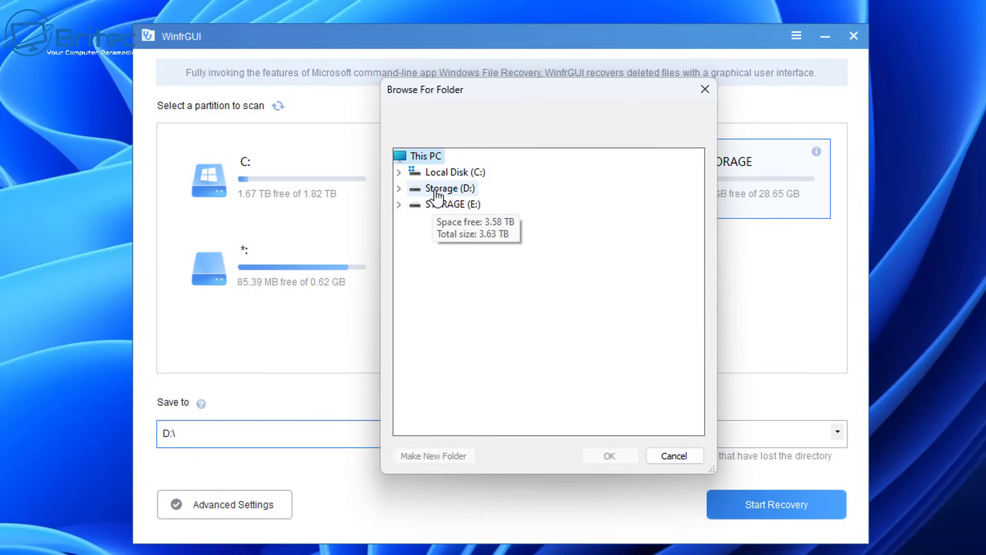
pyautogui.doubleClick(410, 190)
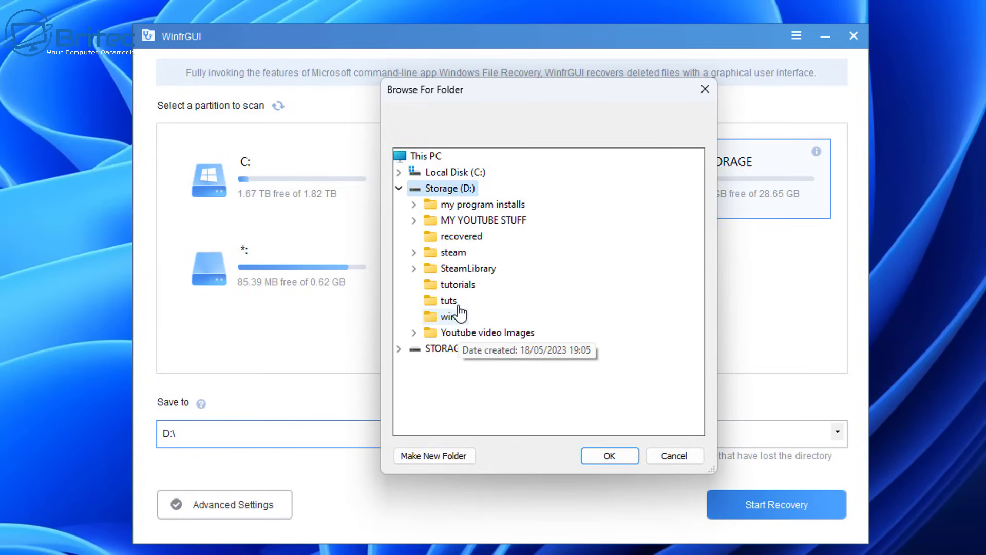
pyautogui.click(459, 236)
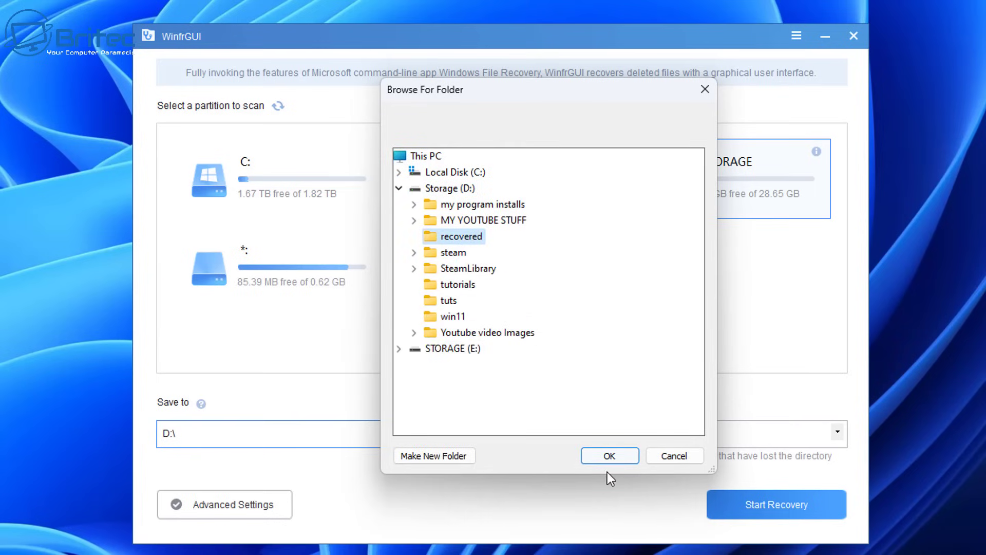
pyautogui.click(609, 456)
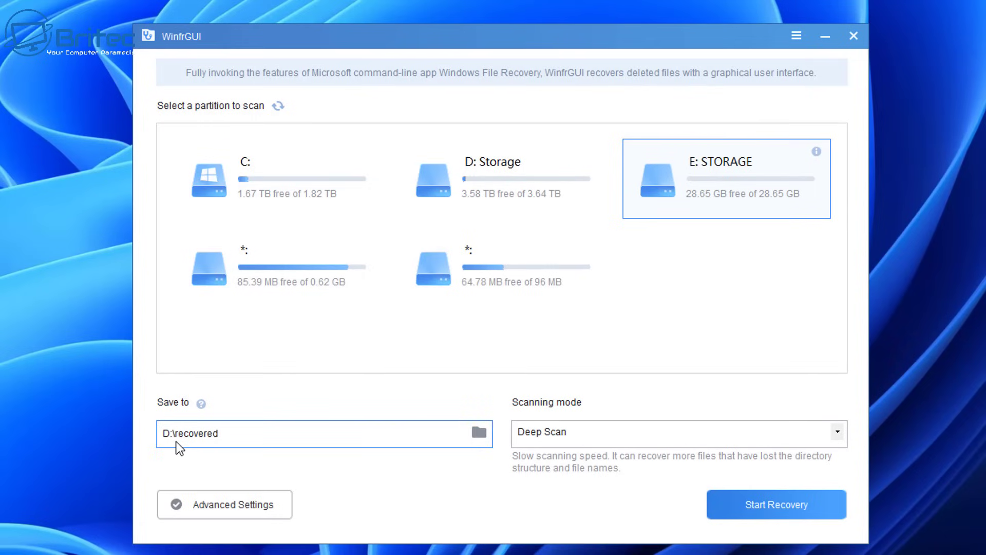
# - Accept the advanced sector and cluster settings and start the recovery in Deep Scan mode
pyautogui.click(831, 438)
pyautogui.click(830, 436)
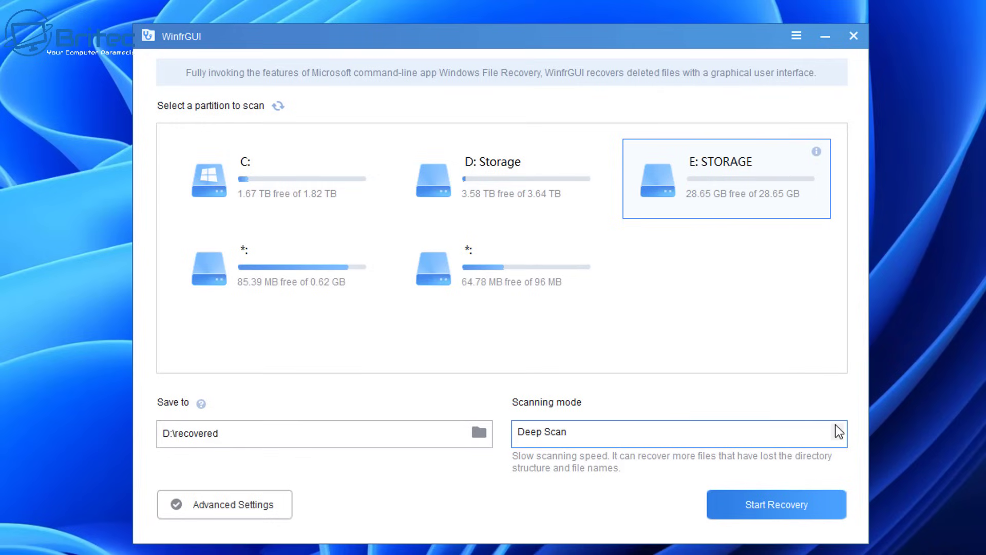
pyautogui.click(198, 506)
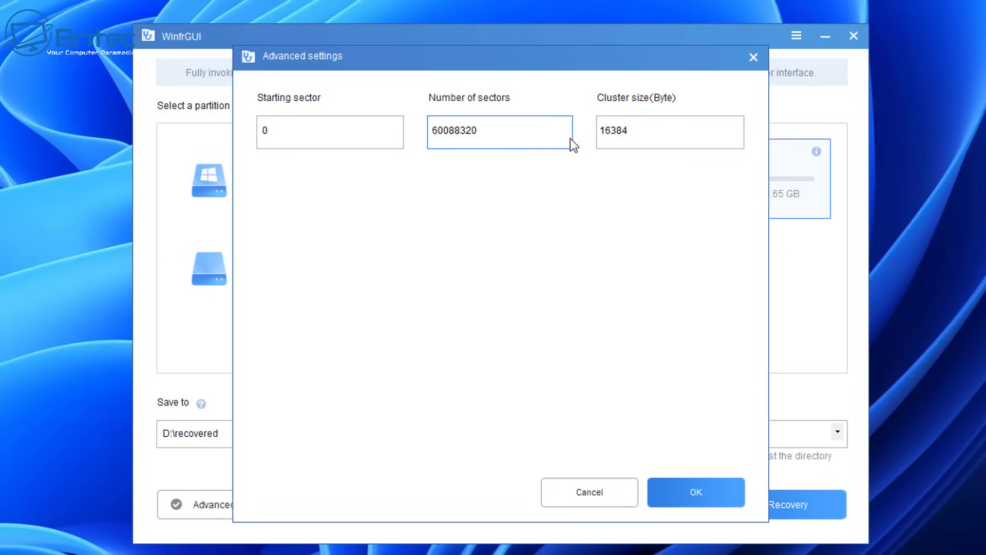
pyautogui.click(698, 493)
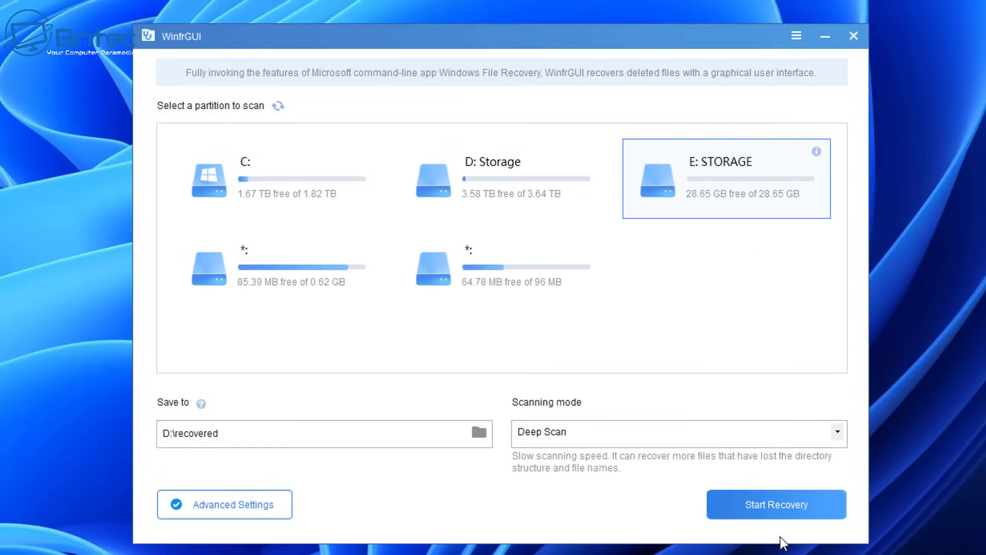
pyautogui.click(772, 503)
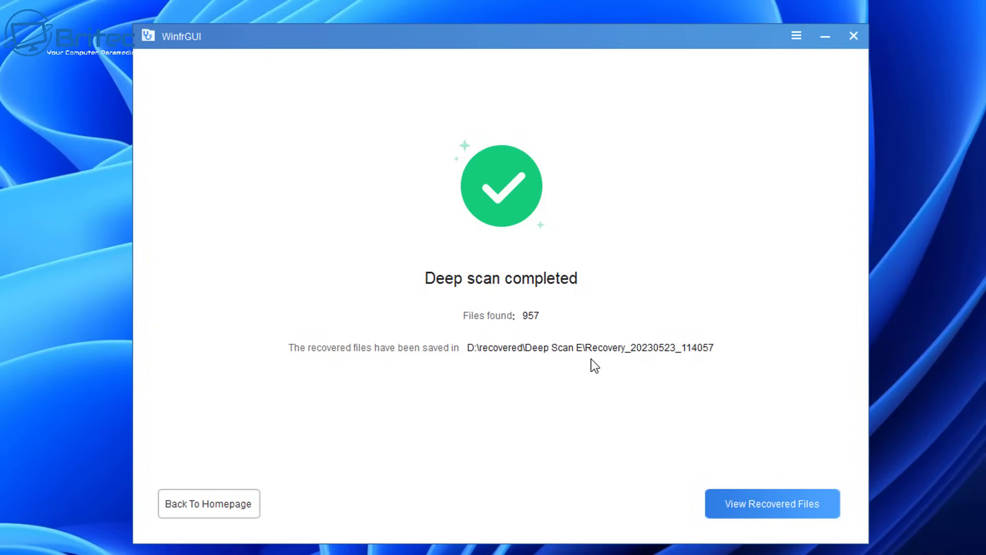
# - View the recovered files folder and read through the list of recovered files in RecoveryLog.txt, closing the log when done
pyautogui.click(772, 509)
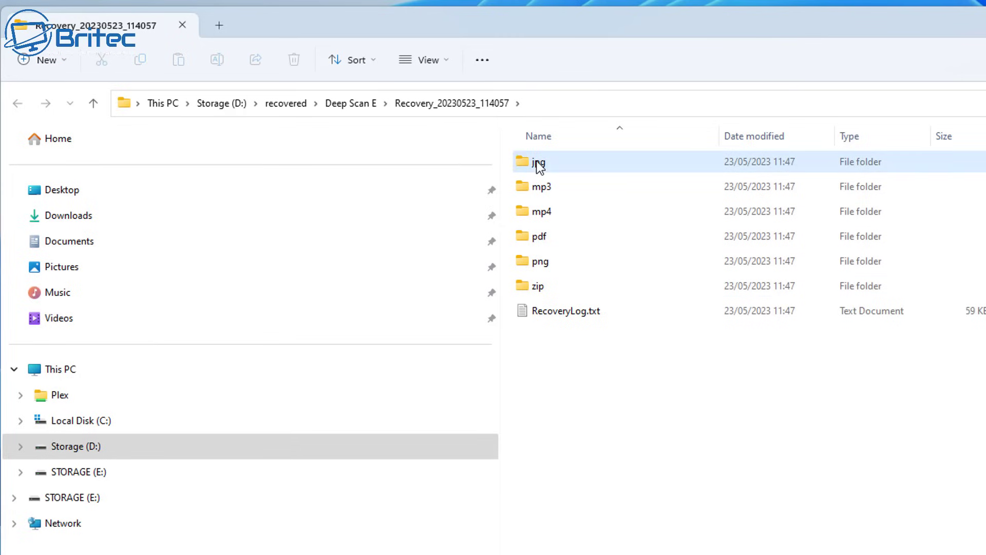
pyautogui.click(557, 316)
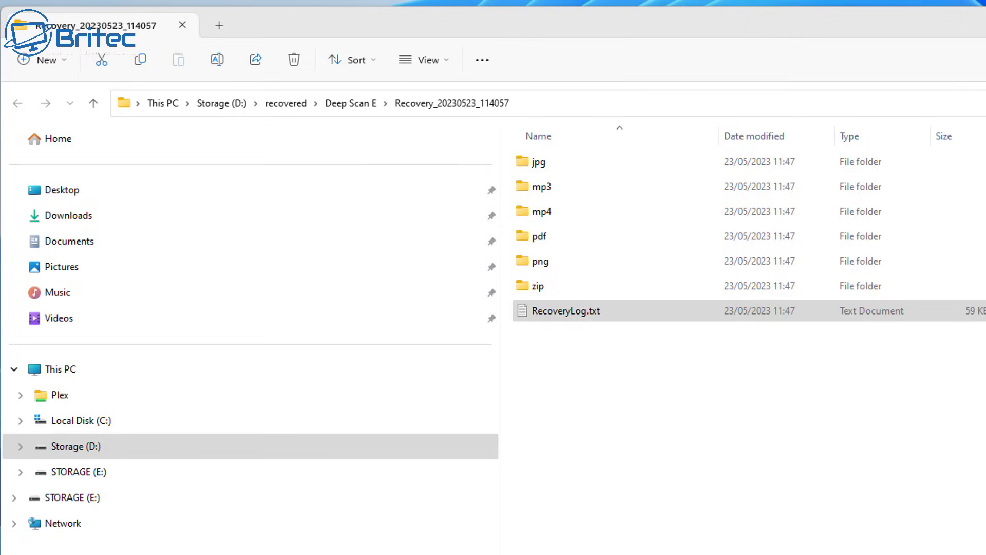
pyautogui.moveTo(565, 311); pyautogui.dragTo(477, 38)
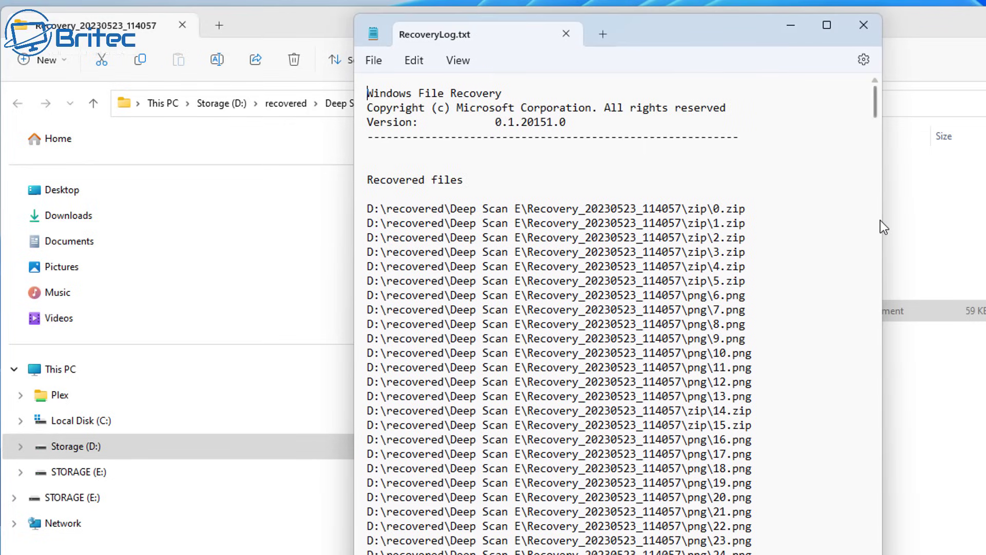
pyautogui.moveTo(881, 220); pyautogui.dragTo(985, 221)
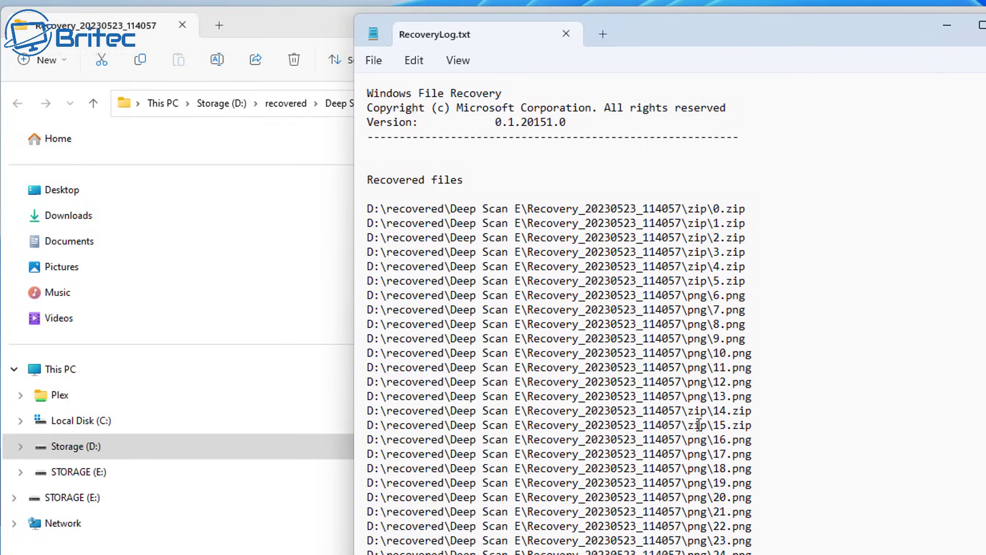
pyautogui.scroll(-11, 699, 434)
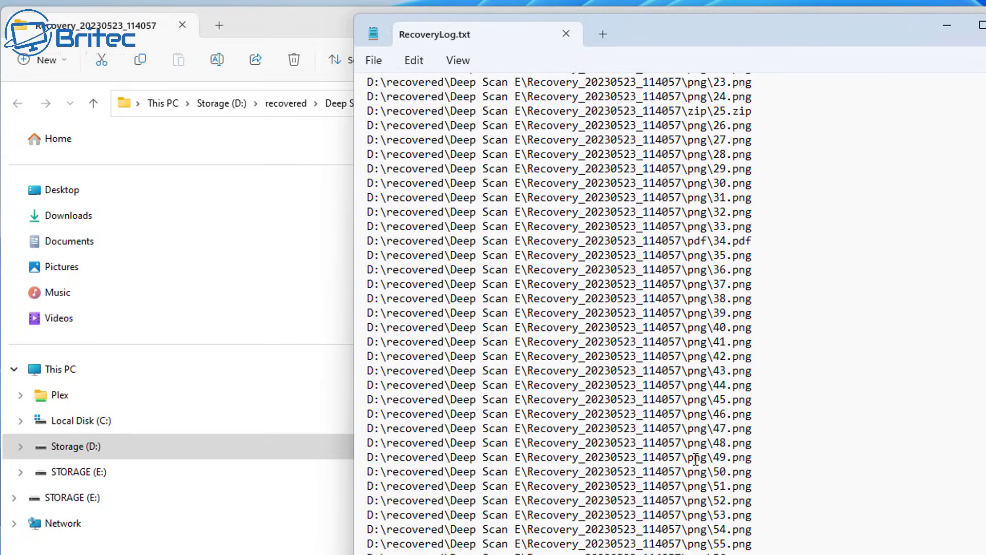
pyautogui.scroll(-7, 695, 459)
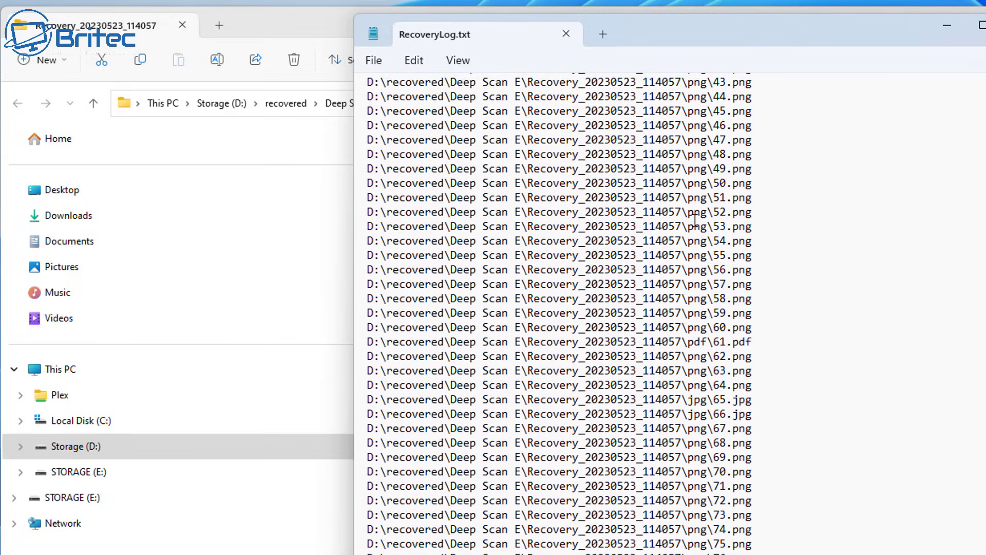
pyautogui.scroll(-1, 704, 427)
pyautogui.scroll(-7, 702, 434)
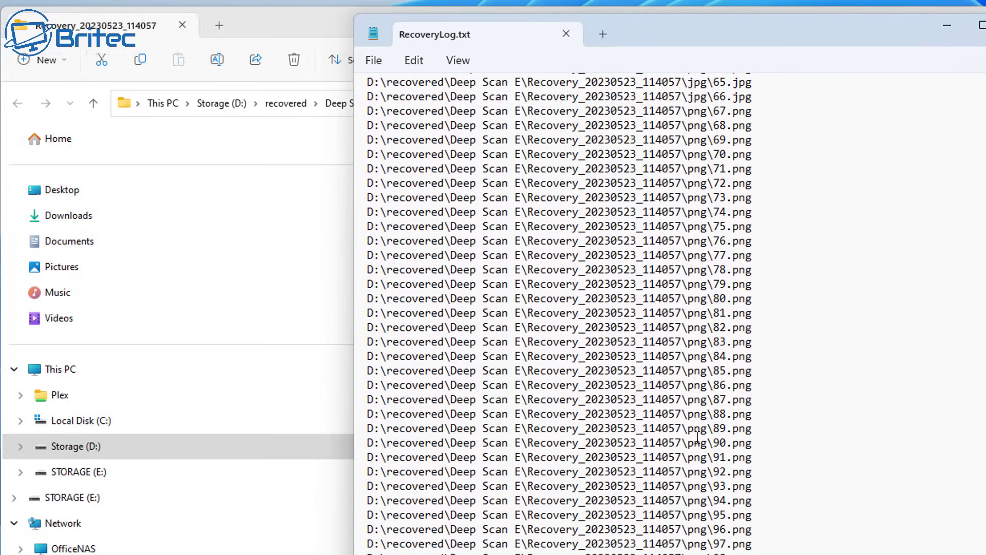
pyautogui.scroll(-3, 698, 437)
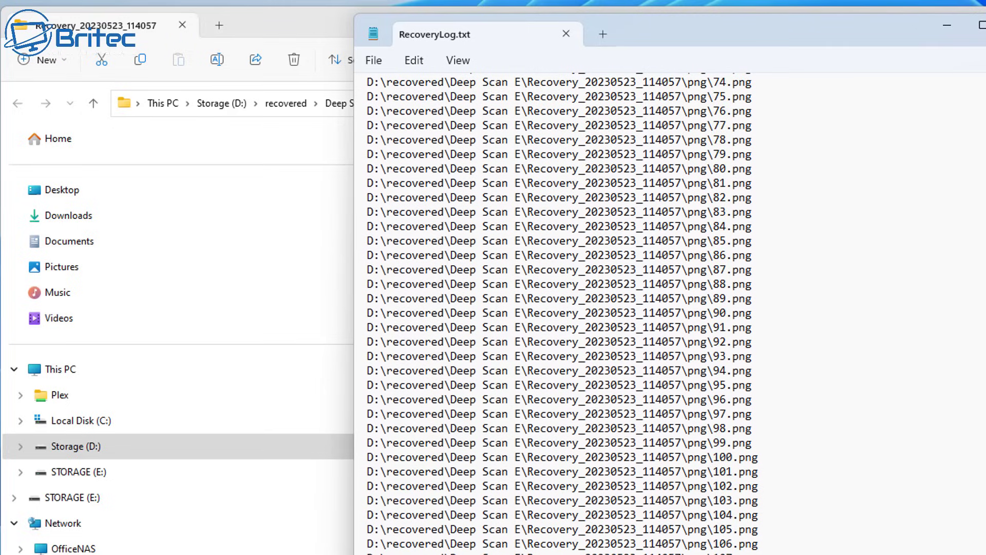
pyautogui.hotkey('alt', 'F4')
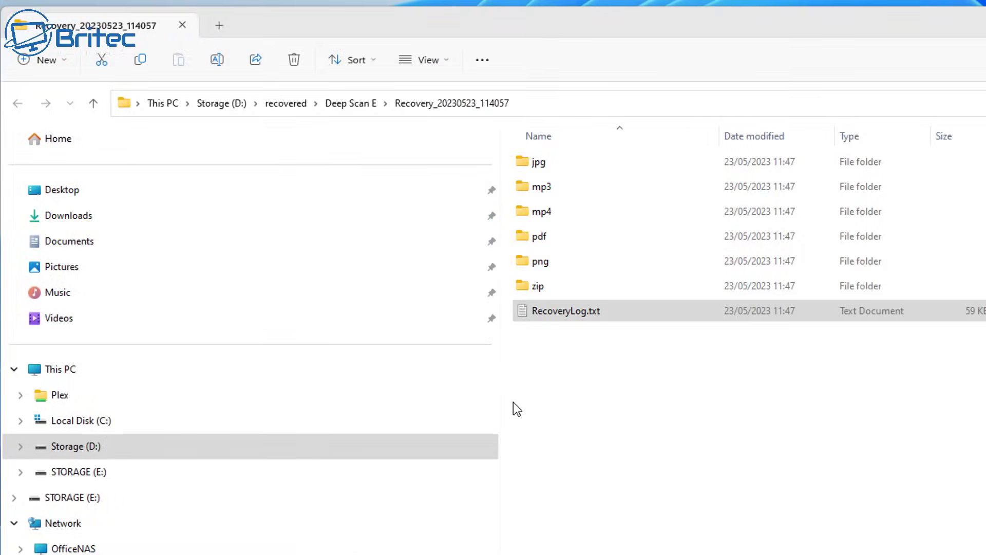
# - Look at the recovered pictures in the jpg folder and return to the main recovery folder
pyautogui.doubleClick(599, 161)
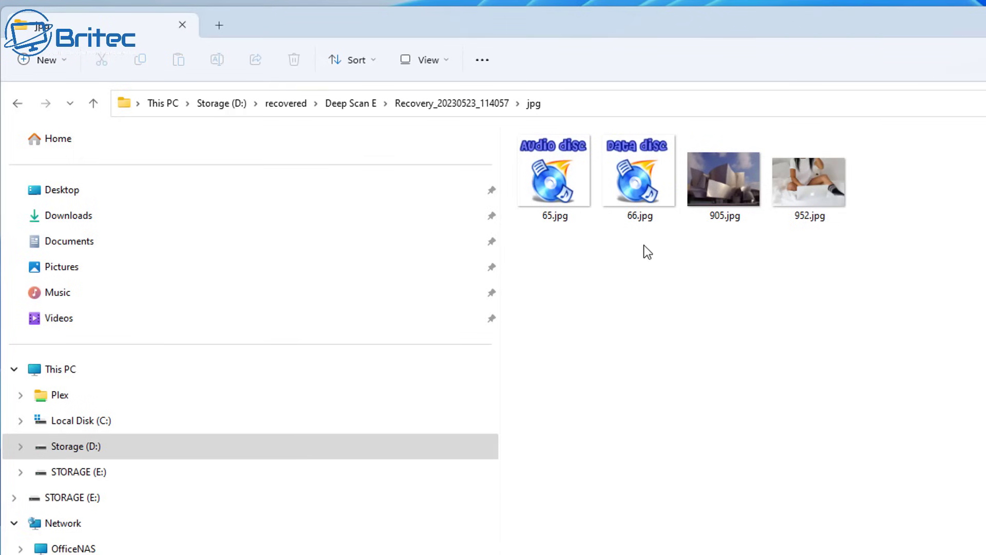
pyautogui.click(18, 105)
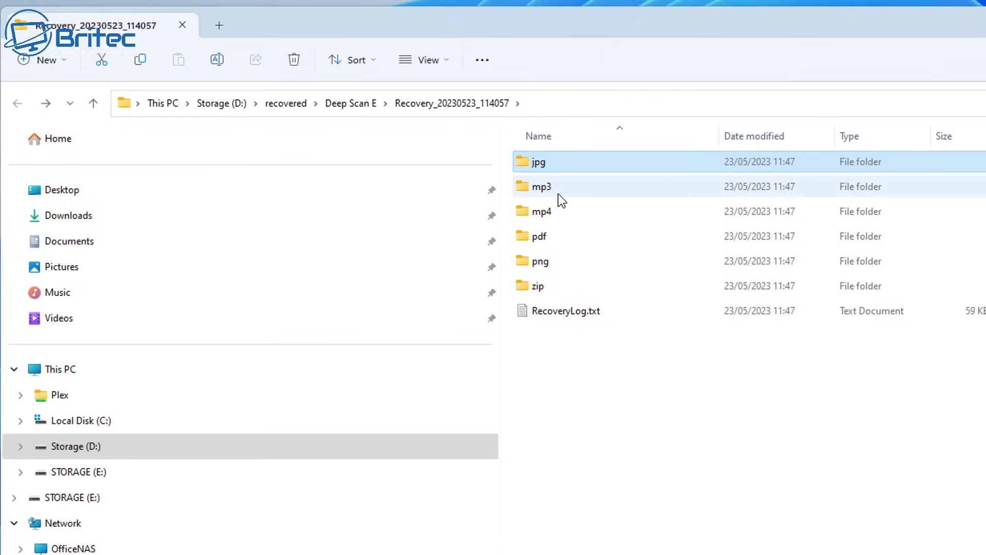
# - Play the recovered video 940.mp4 from the mp4 folder, close the player and return to the main recovery folder
pyautogui.doubleClick(555, 211)
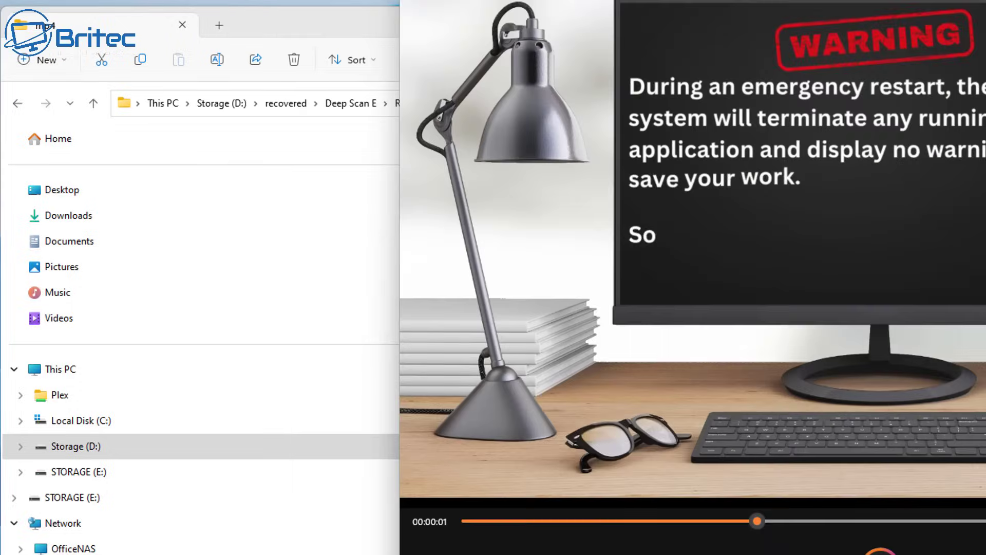
pyautogui.moveTo(822, 2); pyautogui.dragTo(681, 75)
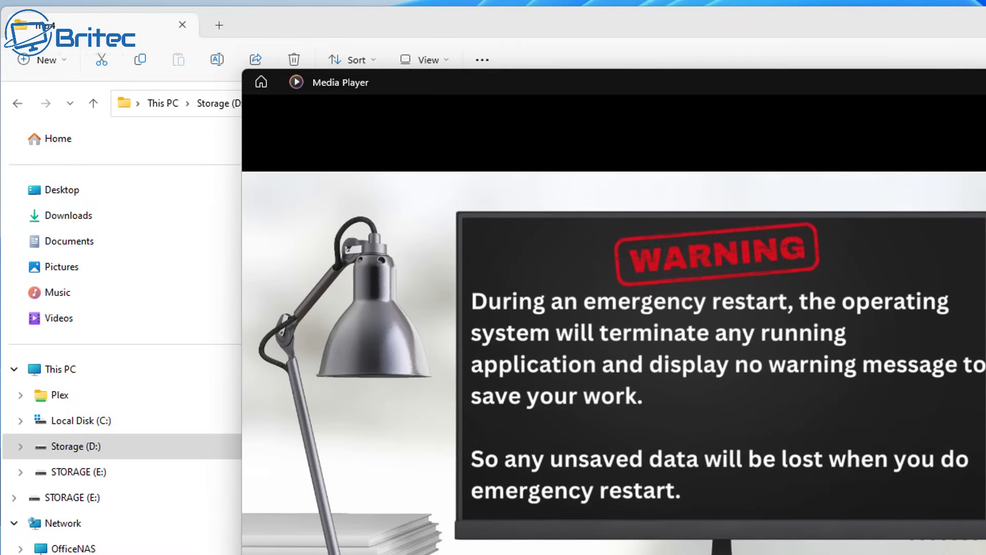
pyautogui.hotkey('alt', 'F4')
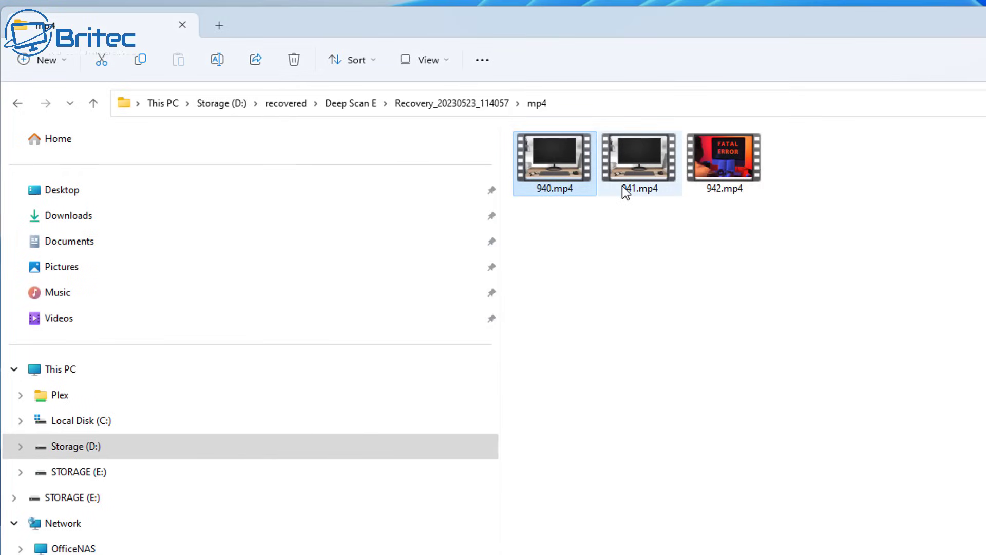
pyautogui.click(15, 105)
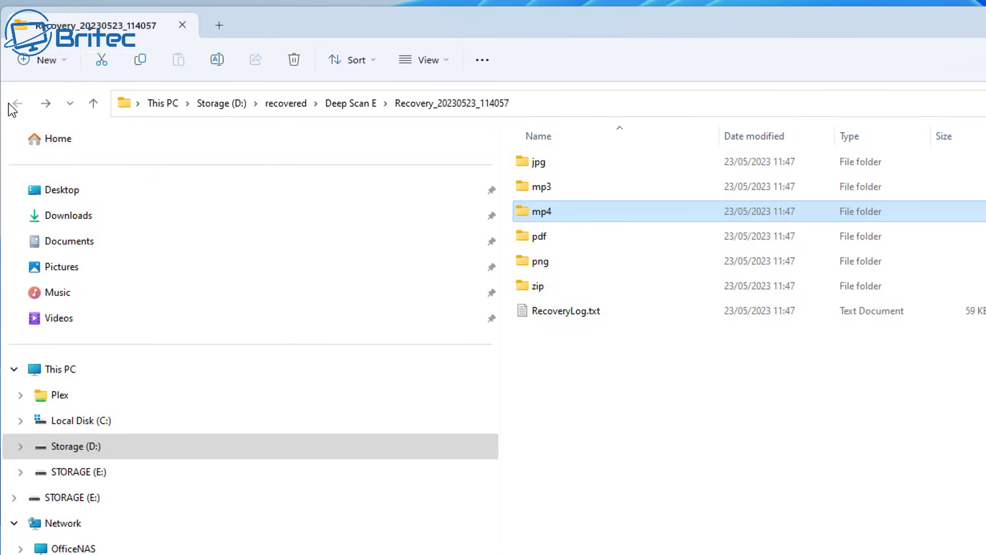
# - Open the recovered document 34.pdf from the pdf folder to check its contents and close it
pyautogui.doubleClick(563, 238)
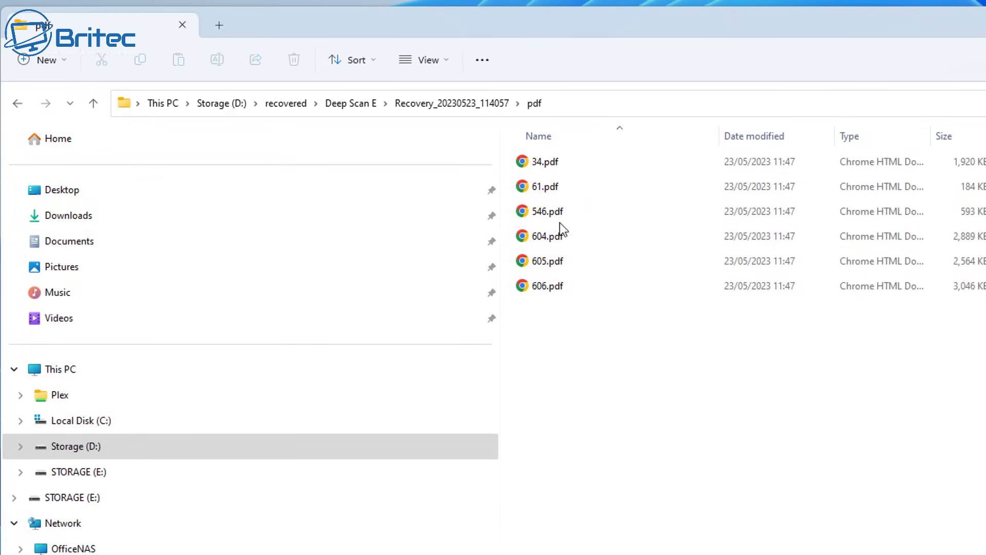
pyautogui.doubleClick(560, 160)
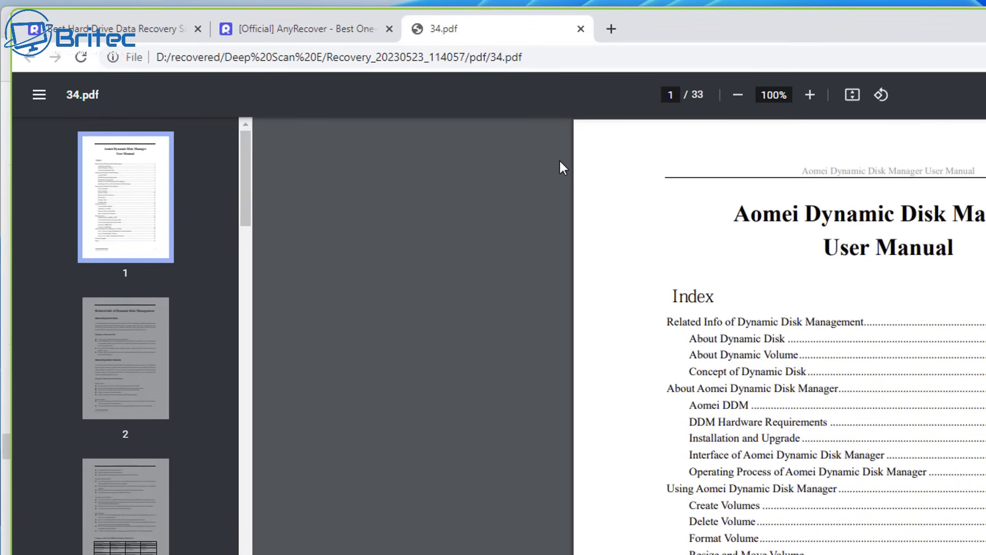
pyautogui.click(580, 29)
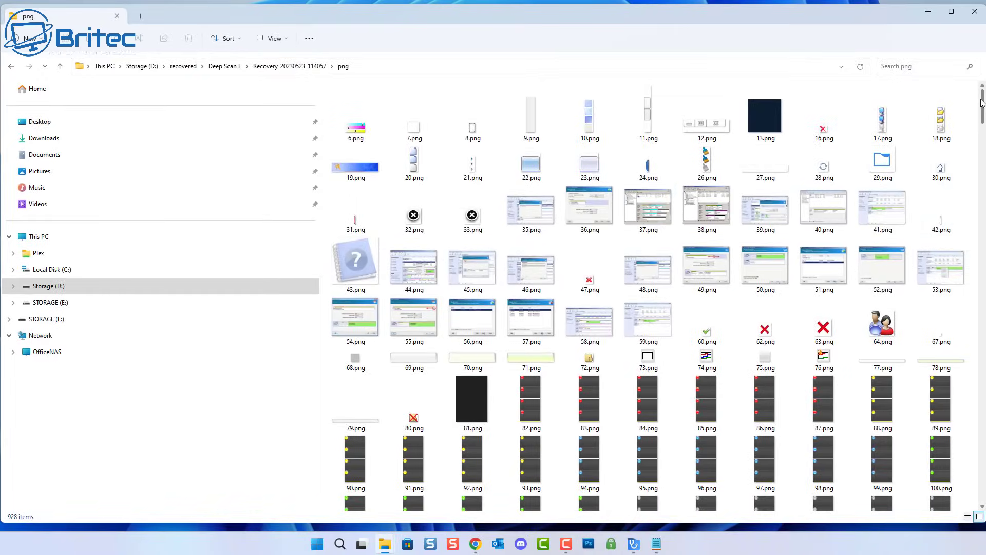
# - Browse the recovered images in the png folder down to the end and preview 939.png
pyautogui.moveTo(982, 103); pyautogui.dragTo(982, 332)
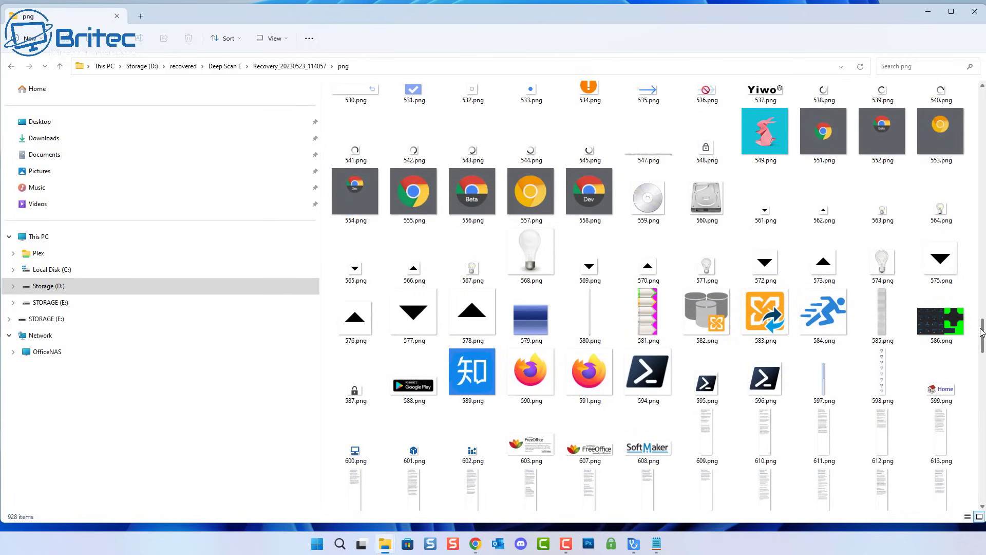
pyautogui.moveTo(982, 331); pyautogui.dragTo(982, 488)
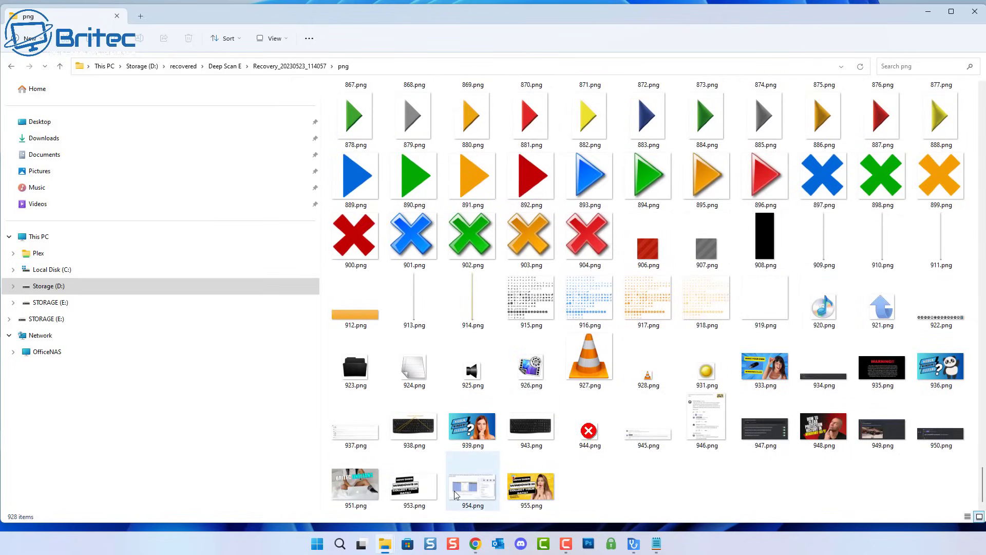
pyautogui.doubleClick(474, 429)
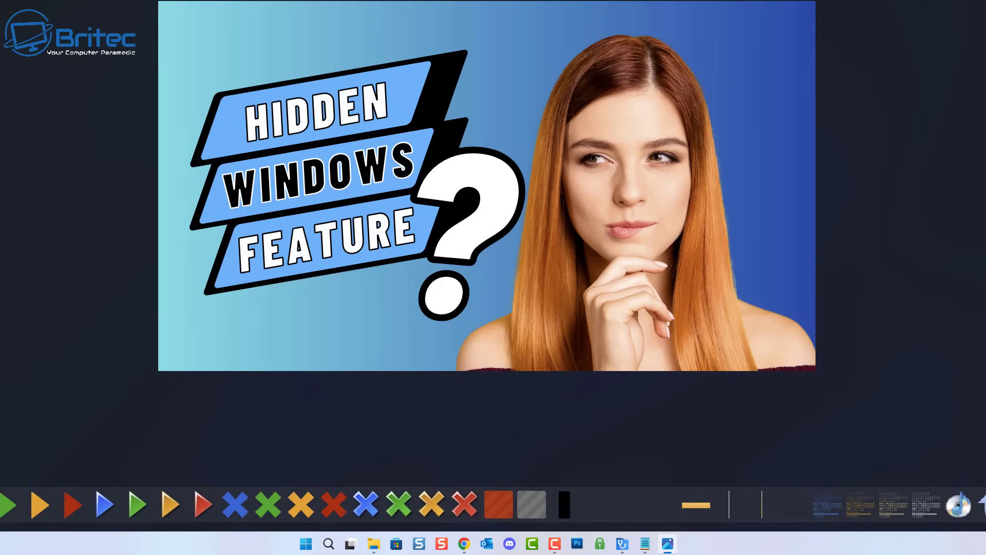
pyautogui.hotkey('alt', 'F4')
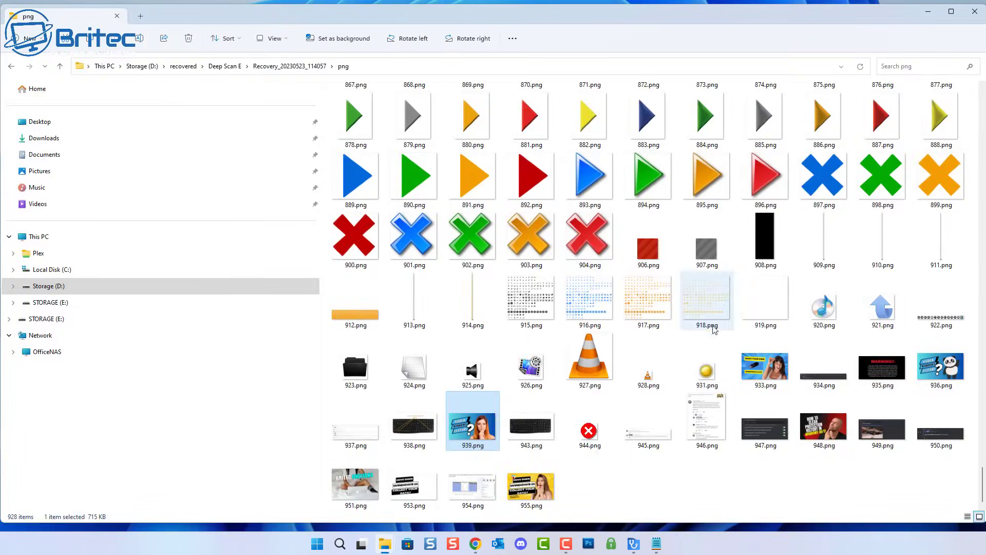
pyautogui.doubleClick(489, 428)
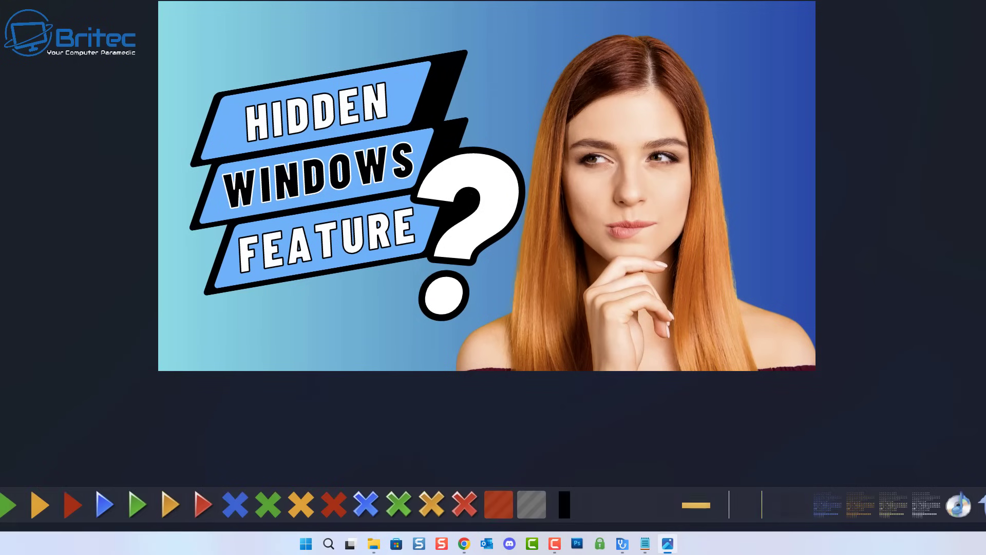
pyautogui.hotkey('alt', 'F4')
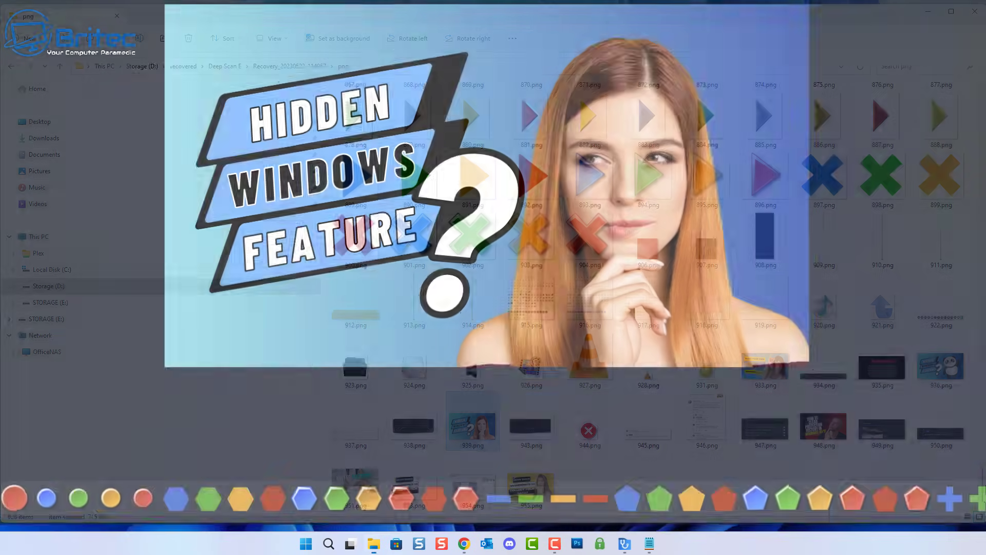
# - Preview the recovered images 955.png and 948.png, closing each, and return to the main recovery folder
pyautogui.doubleClick(541, 488)
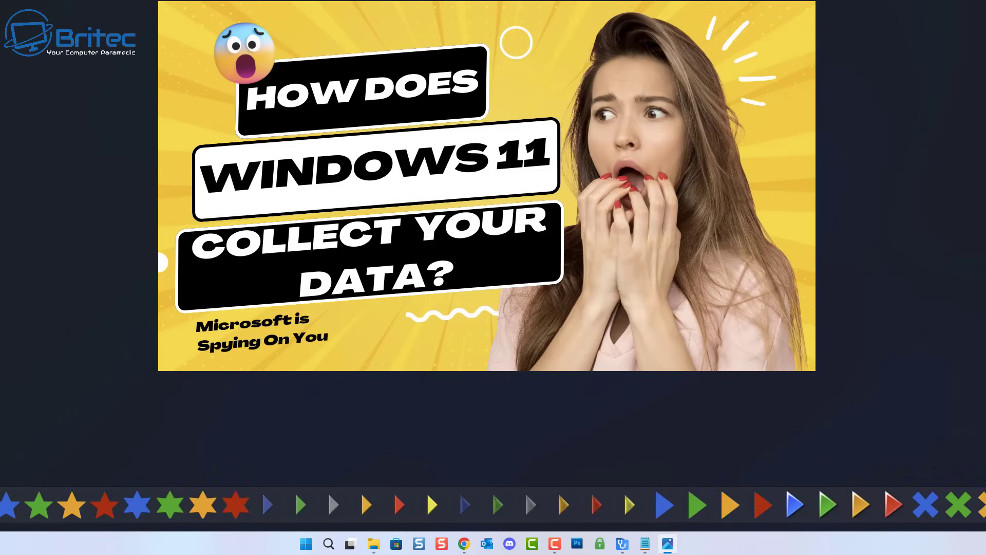
pyautogui.hotkey('alt', 'F4')
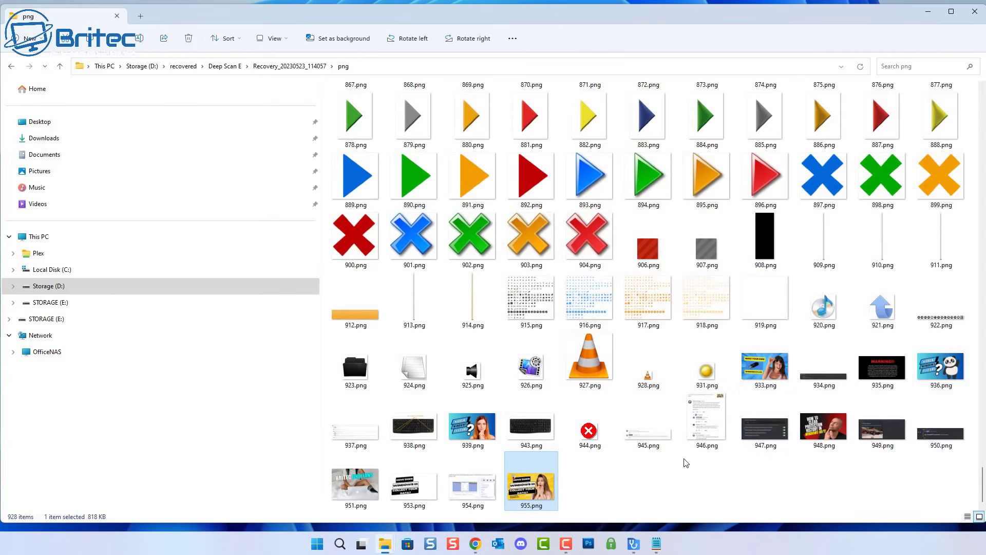
pyautogui.doubleClick(813, 438)
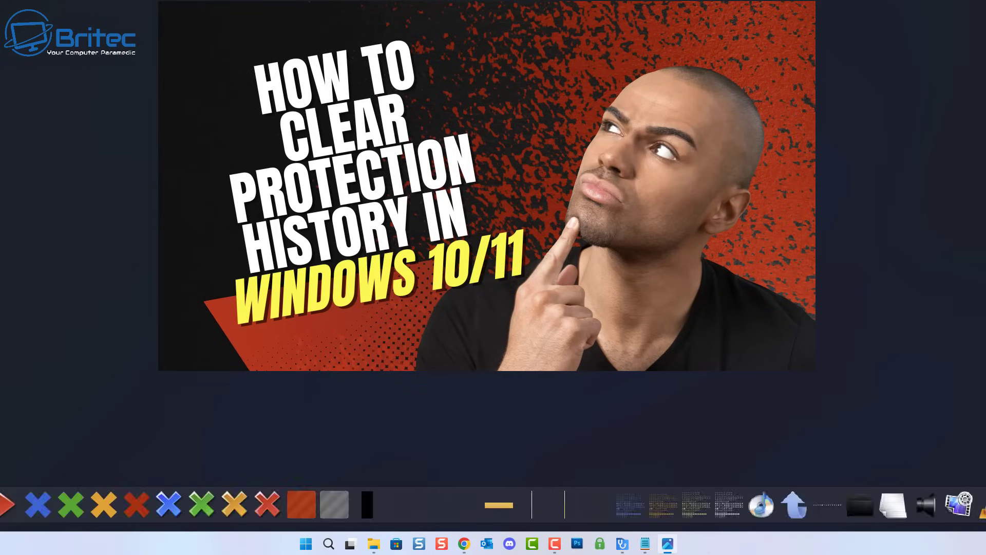
pyautogui.hotkey('alt', 'F4')
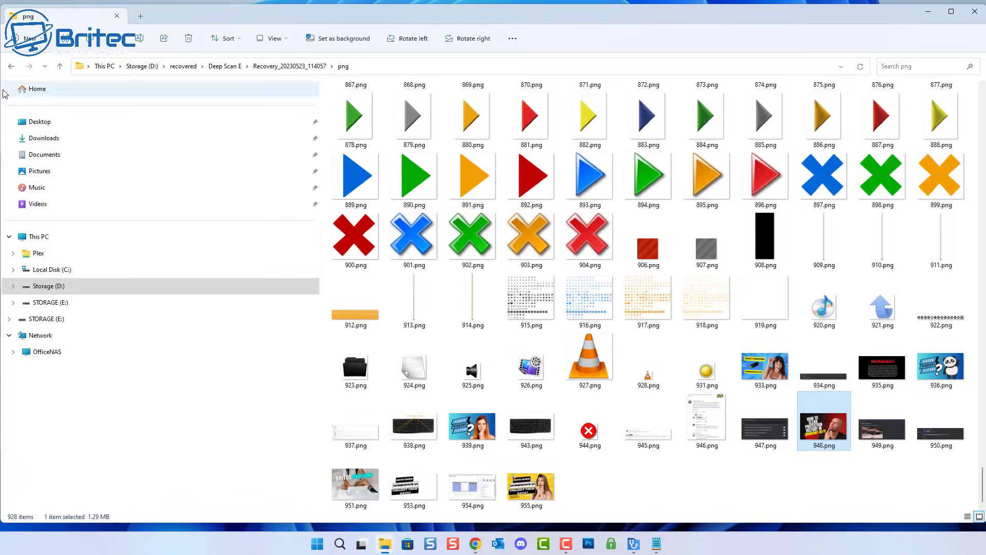
pyautogui.click(11, 66)
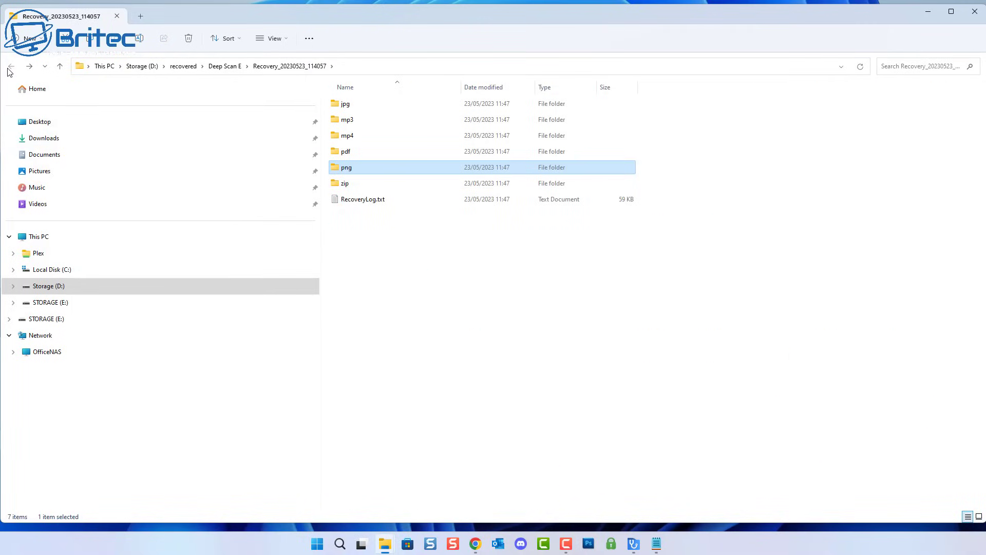
# - Inspect the contents of 956.zip from the zip folder with 7-Zip, closing the archive and the recovery folder when done
pyautogui.click(354, 189)
pyautogui.doubleClick(355, 190)
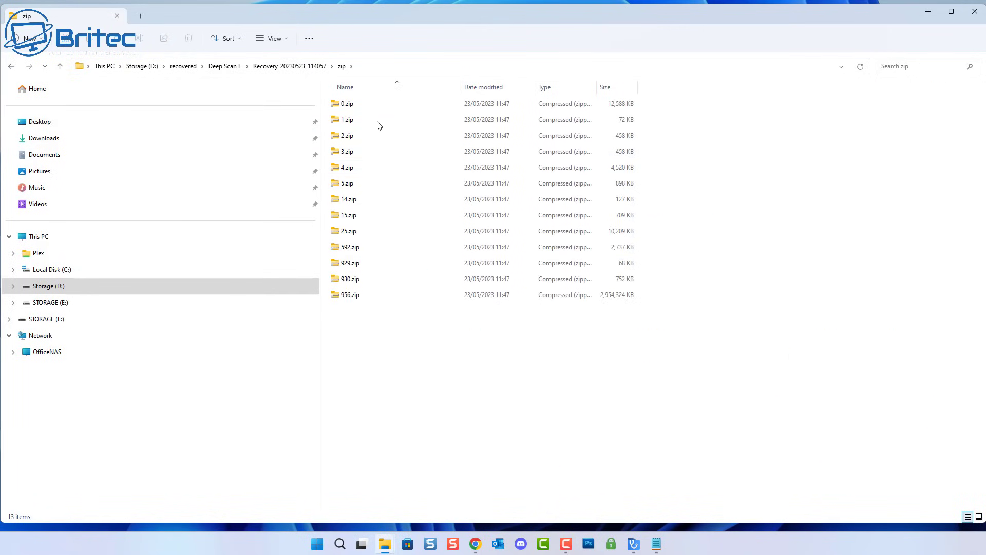
pyautogui.click(354, 299)
pyautogui.rightClick(353, 301)
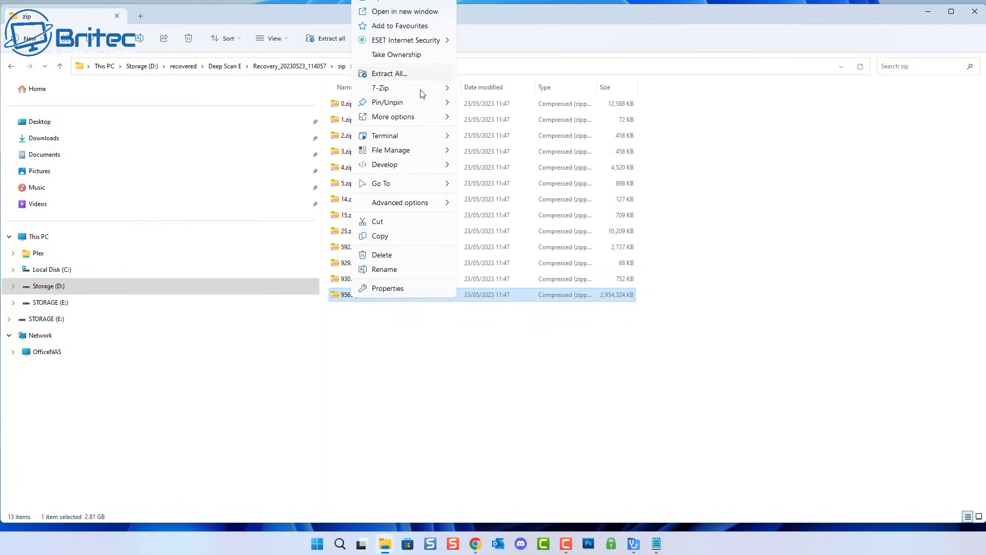
pyautogui.moveTo(417, 92)
pyautogui.click(481, 88)
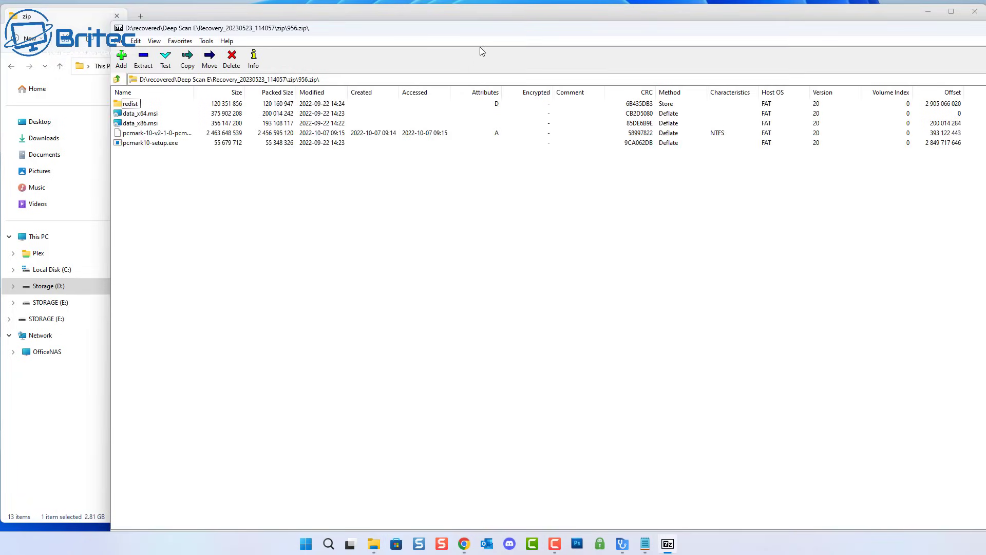
pyautogui.moveTo(492, 29); pyautogui.dragTo(422, 21)
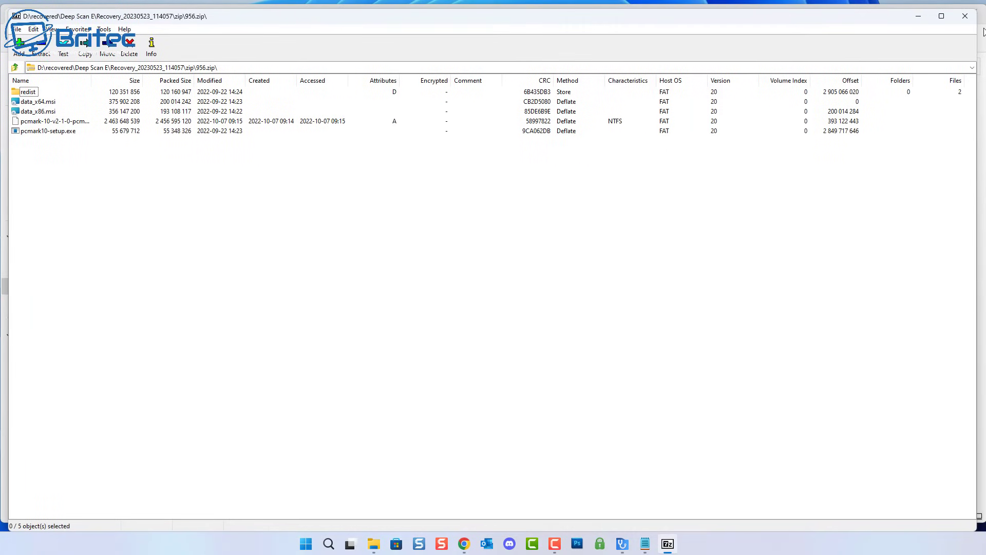
pyautogui.click(965, 16)
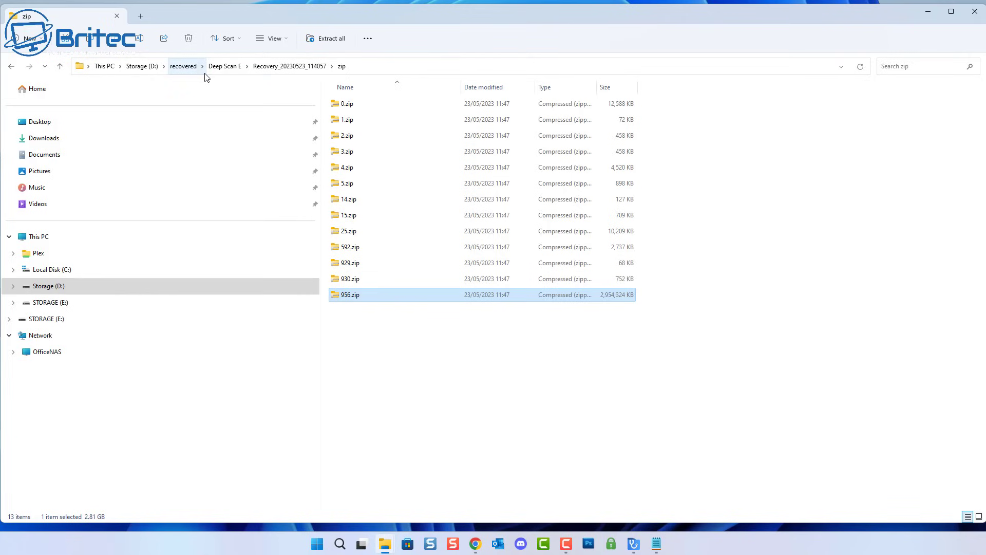
pyautogui.click(974, 11)
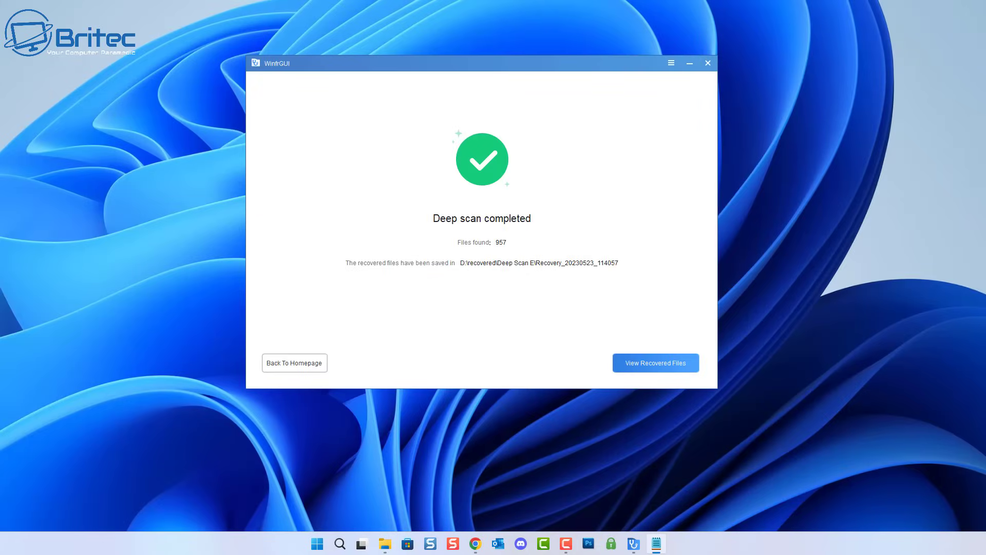
# - Switch to Chrome and read through the Recuva page's features and version comparison on the CCleaner site
pyautogui.hotkey('alt', 'Tab')
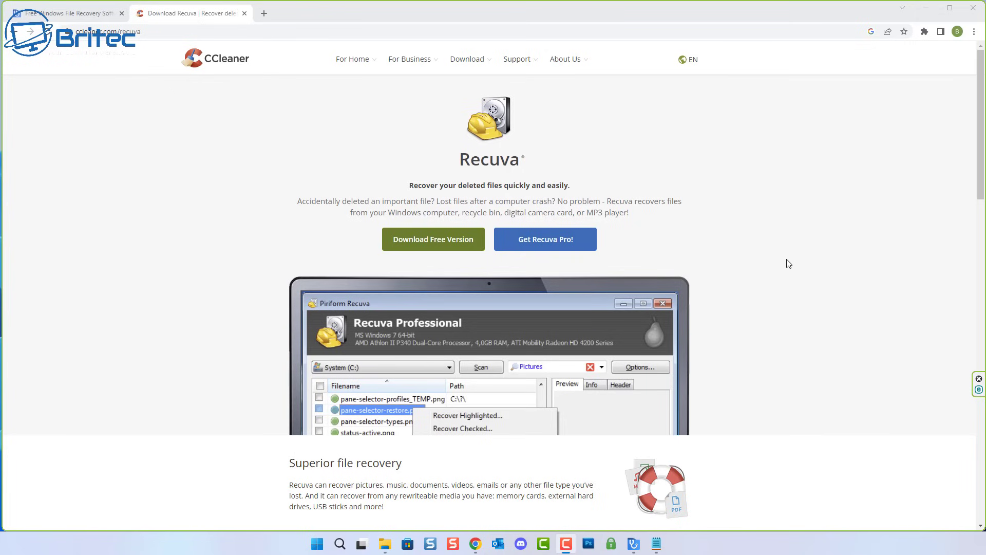
pyautogui.moveTo(981, 79); pyautogui.dragTo(975, 128)
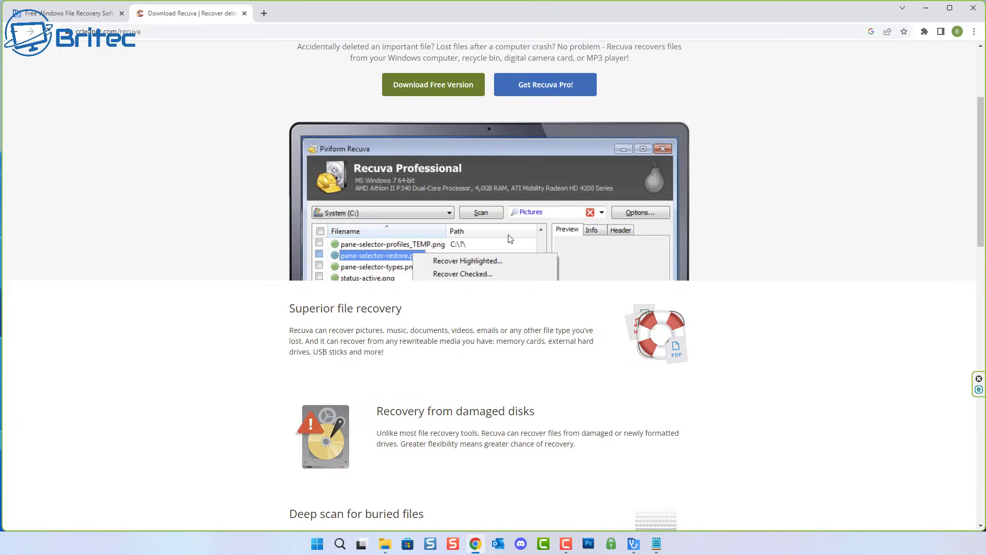
pyautogui.scroll(-4, 509, 238)
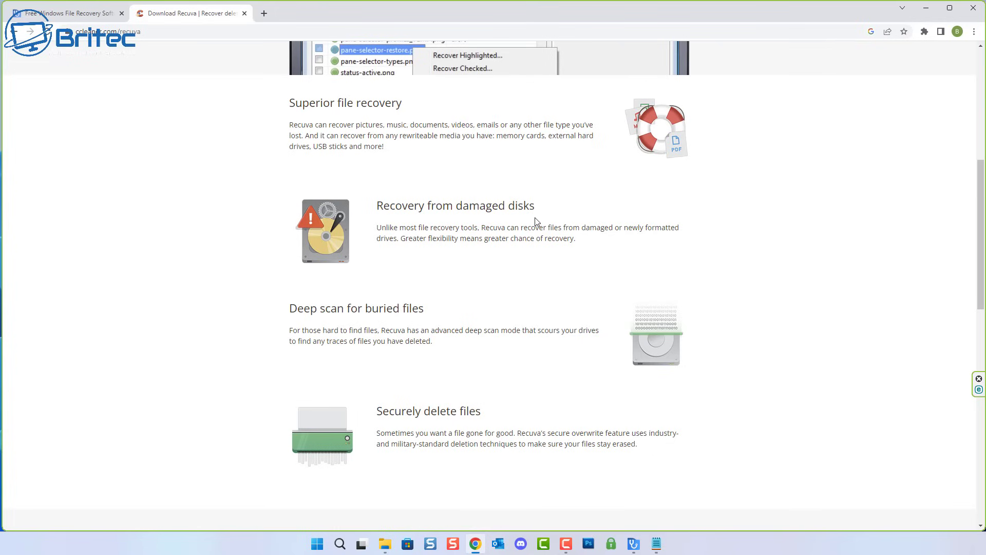
pyautogui.scroll(-1, 536, 222)
pyautogui.scroll(-3, 536, 222)
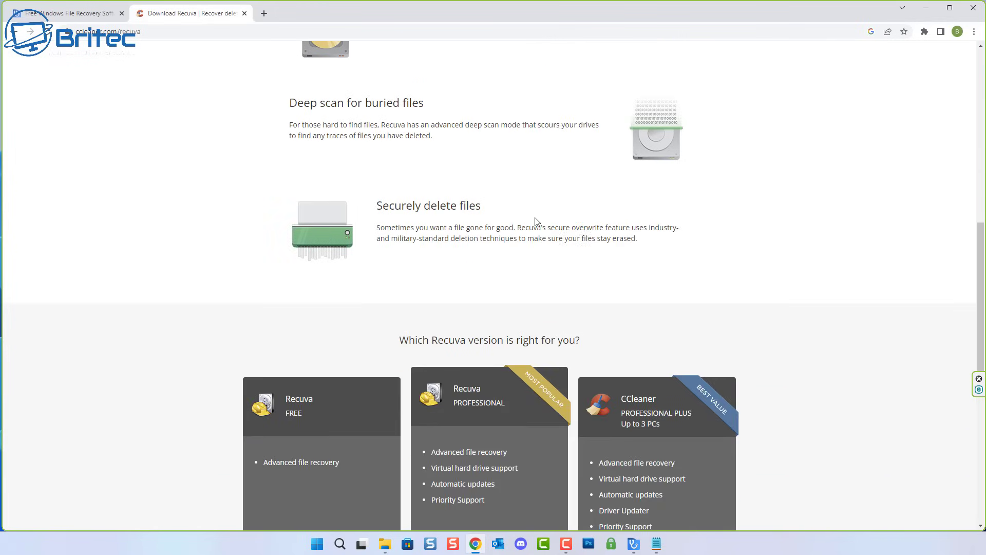
pyautogui.scroll(-1, 536, 222)
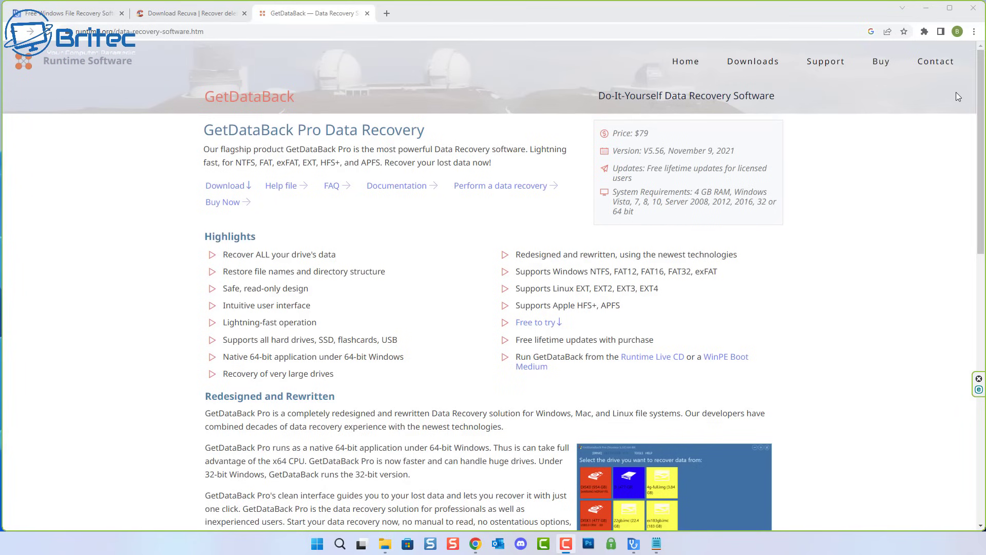
# - Read through the GetDataBack Pro page on the Runtime Software site, from the highlights to the Free to Try section
pyautogui.scroll(-1, 958, 93)
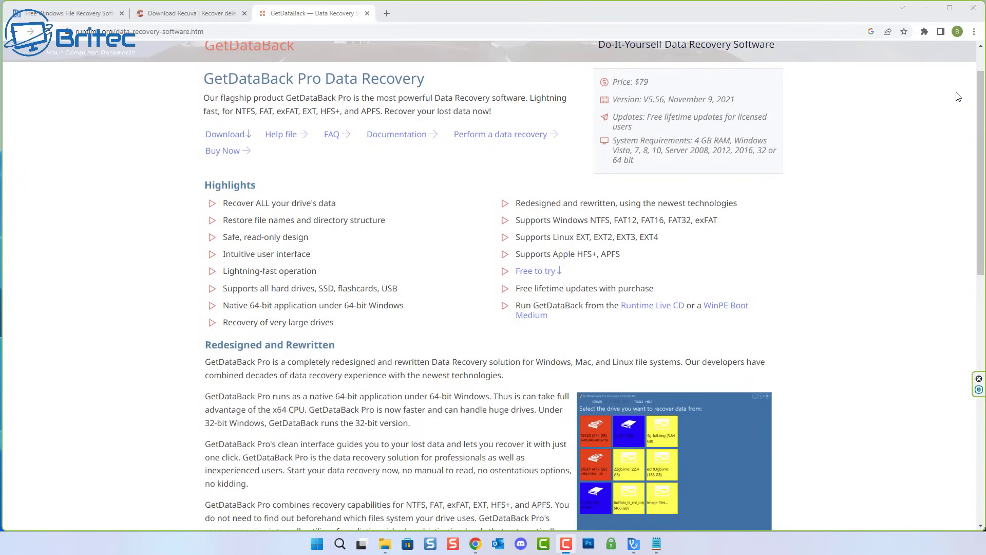
pyautogui.scroll(-5, 959, 96)
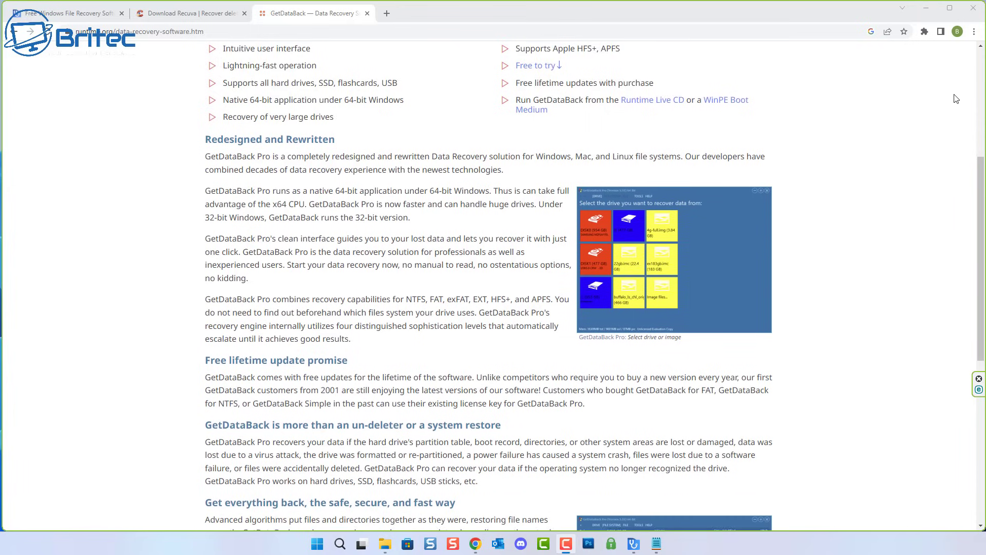
pyautogui.scroll(-3, 956, 99)
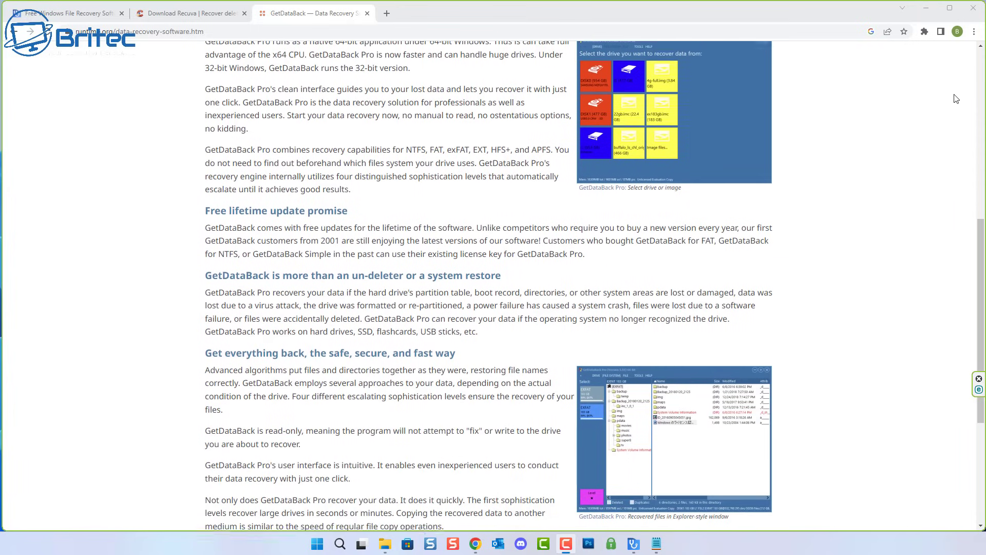
pyautogui.scroll(-2, 957, 99)
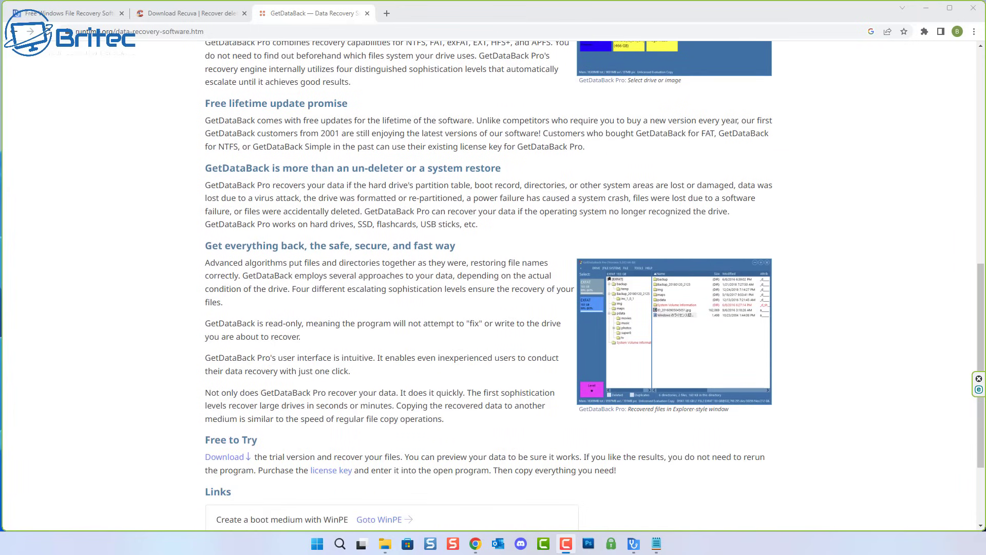